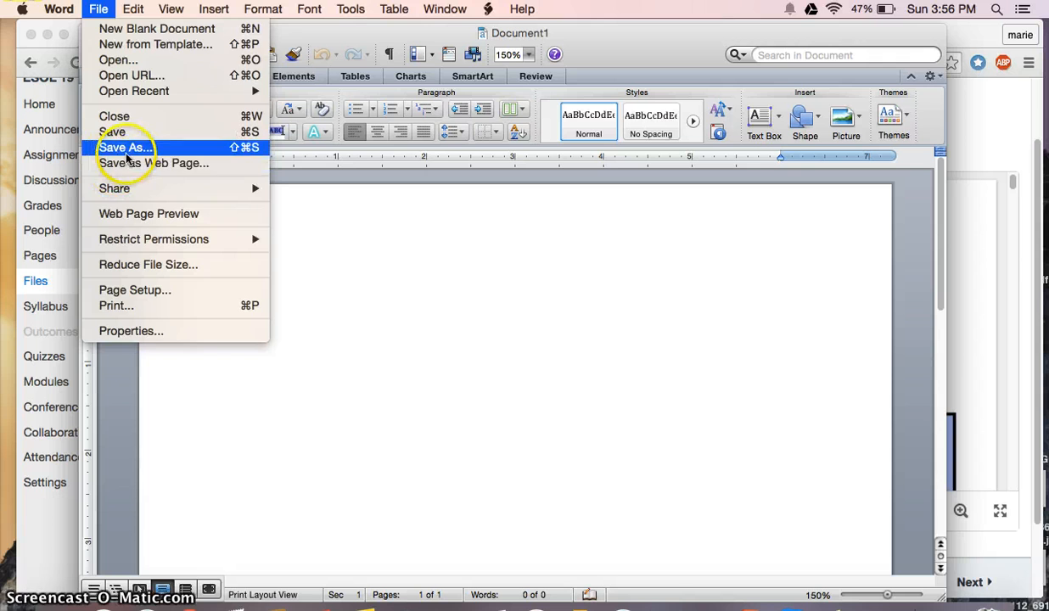
Save the blank document to the Desktop as a .docx named with the student's full name plus 'Microsft Word Assignment'
{"action": "left_click", "coordinate": [119, 147]}
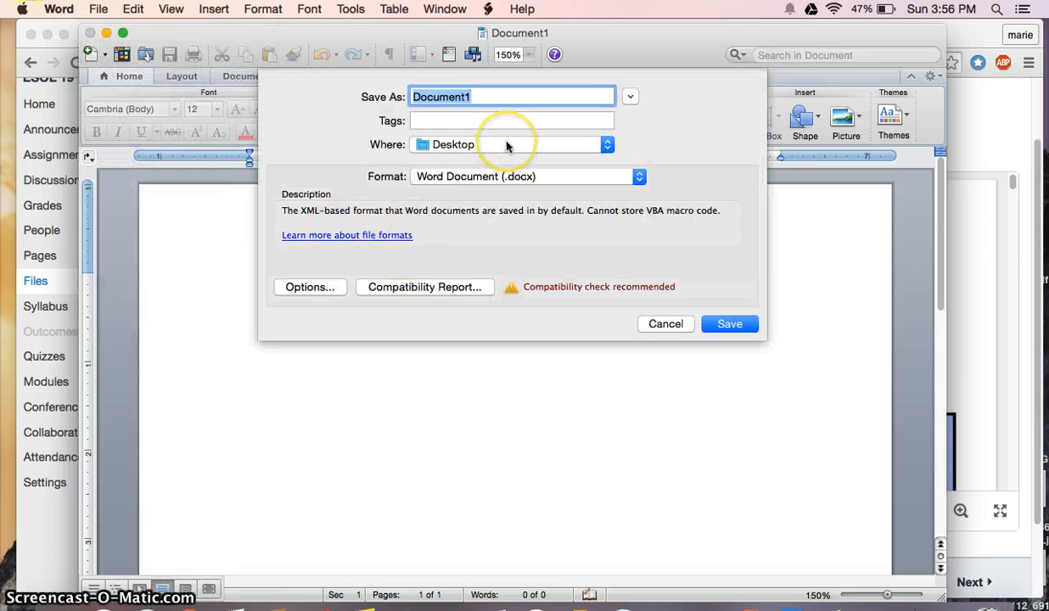
{"action": "key", "text": "BackSpace"}
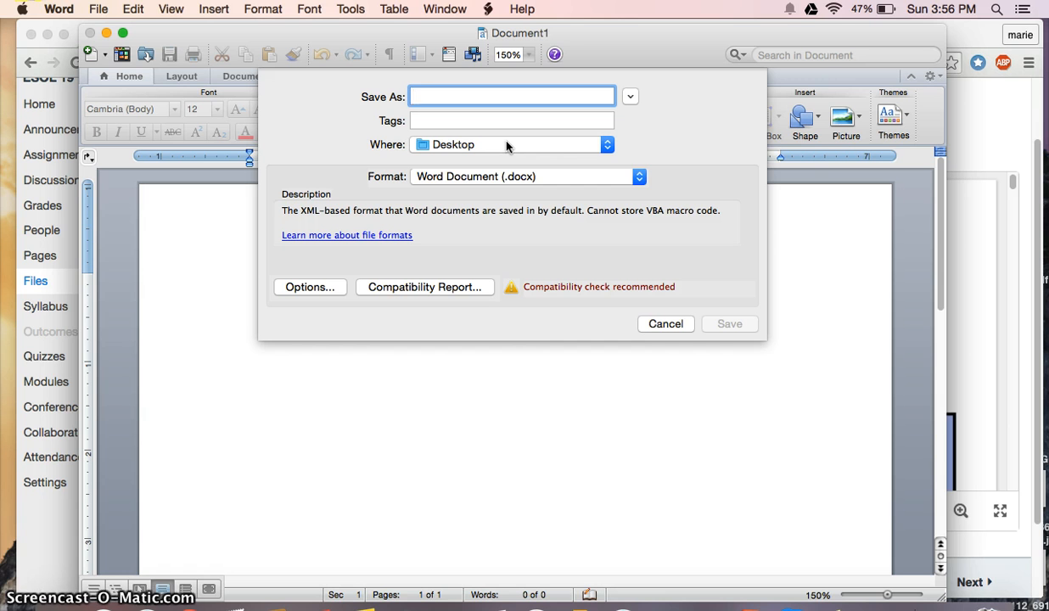
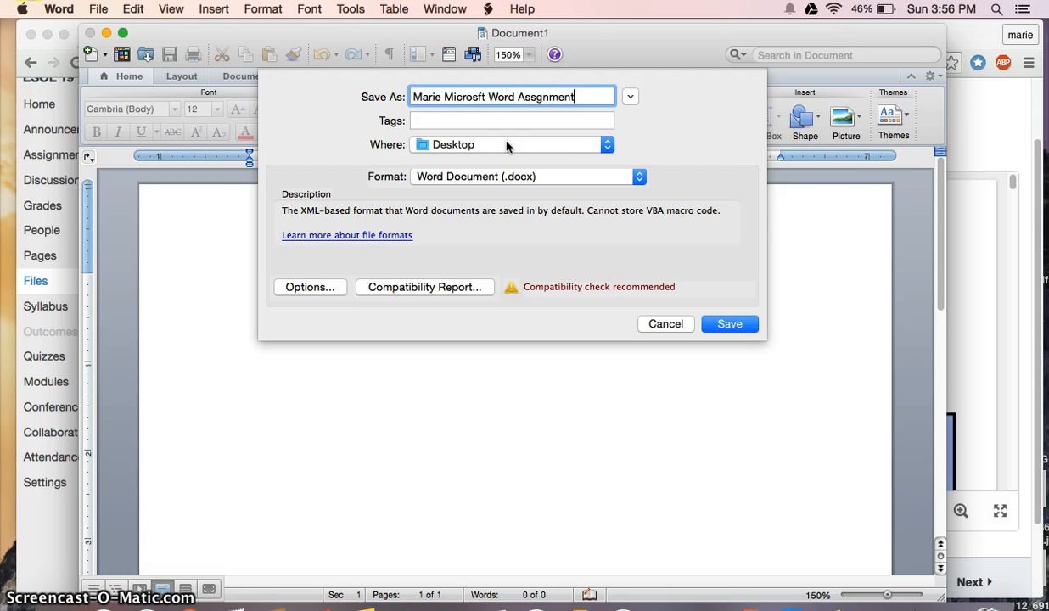
{"action": "left_click", "coordinate": [537, 98]}
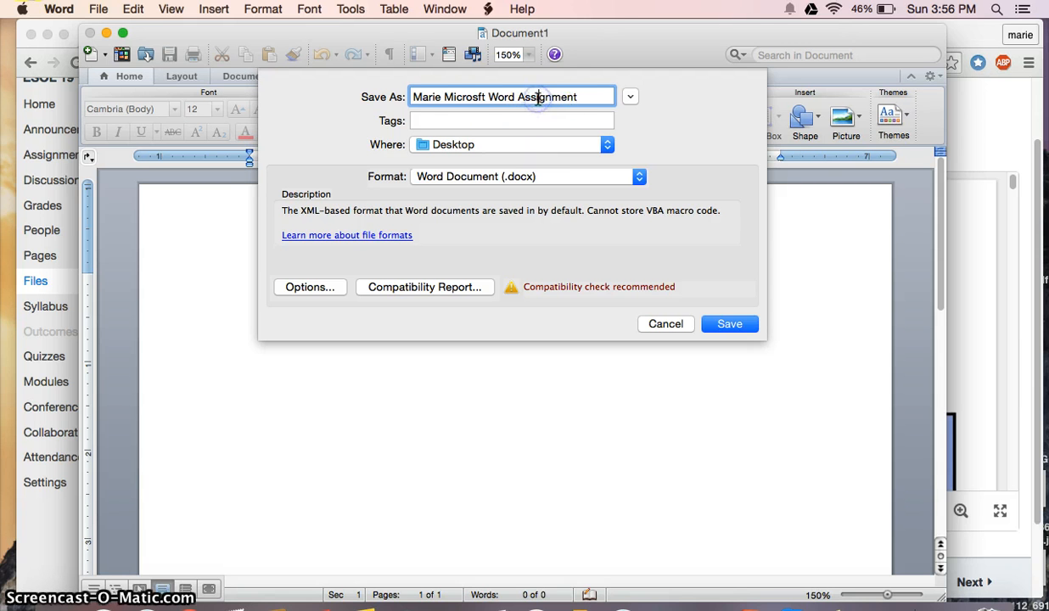
{"action": "left_click", "coordinate": [438, 97]}
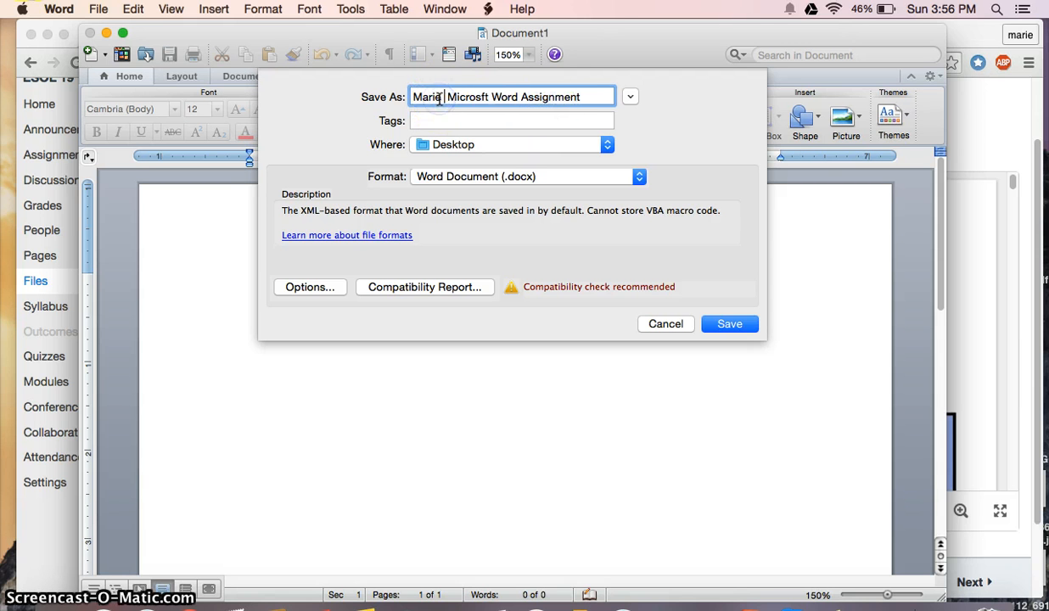
{"action": "type", "text": "Webb"}
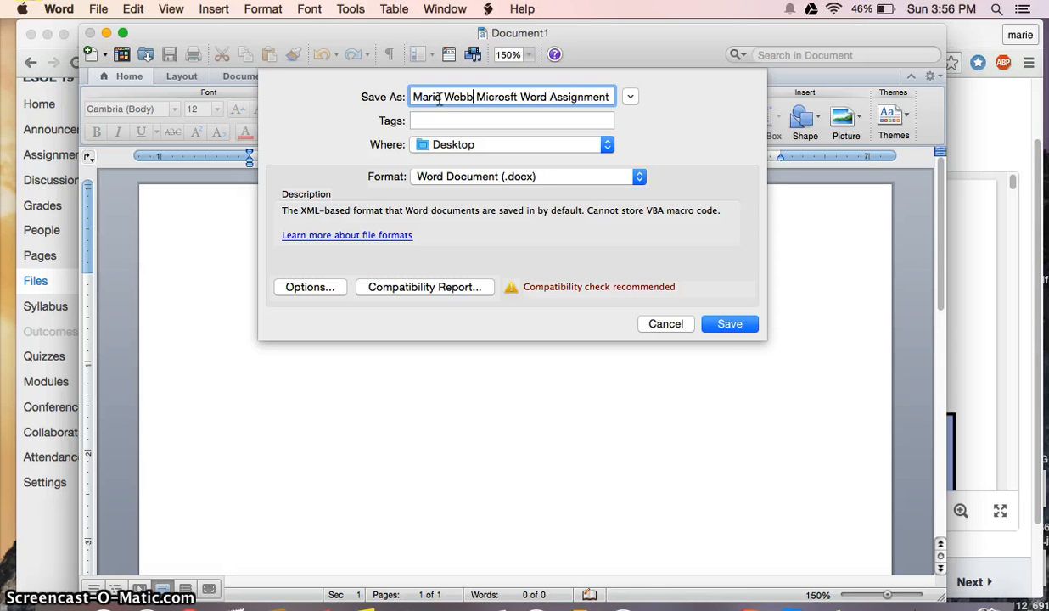
{"action": "left_click", "coordinate": [608, 145]}
{"action": "left_click", "coordinate": [513, 145]}
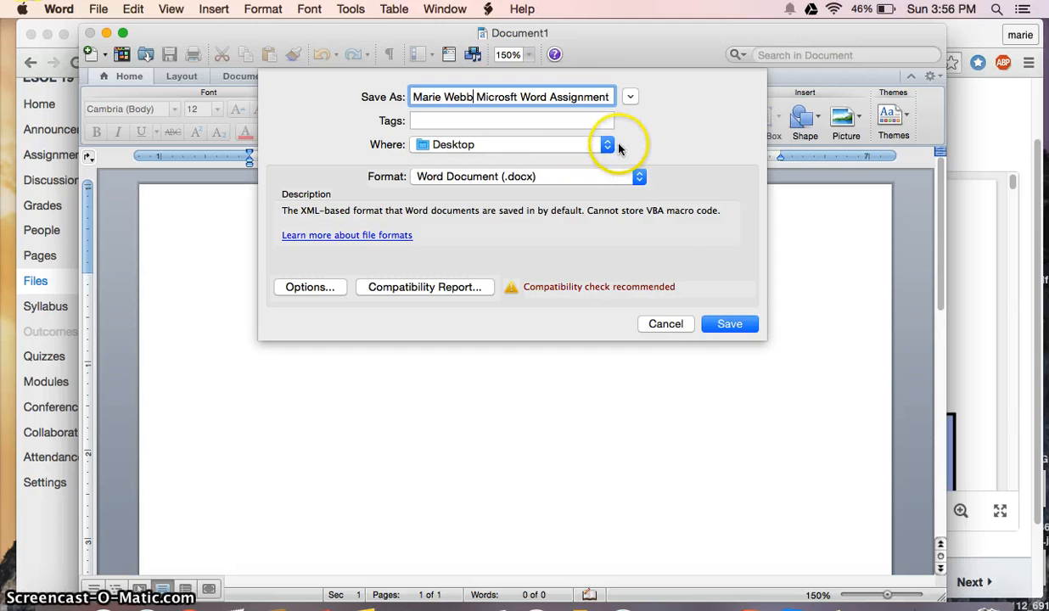
{"action": "left_click", "coordinate": [724, 324]}
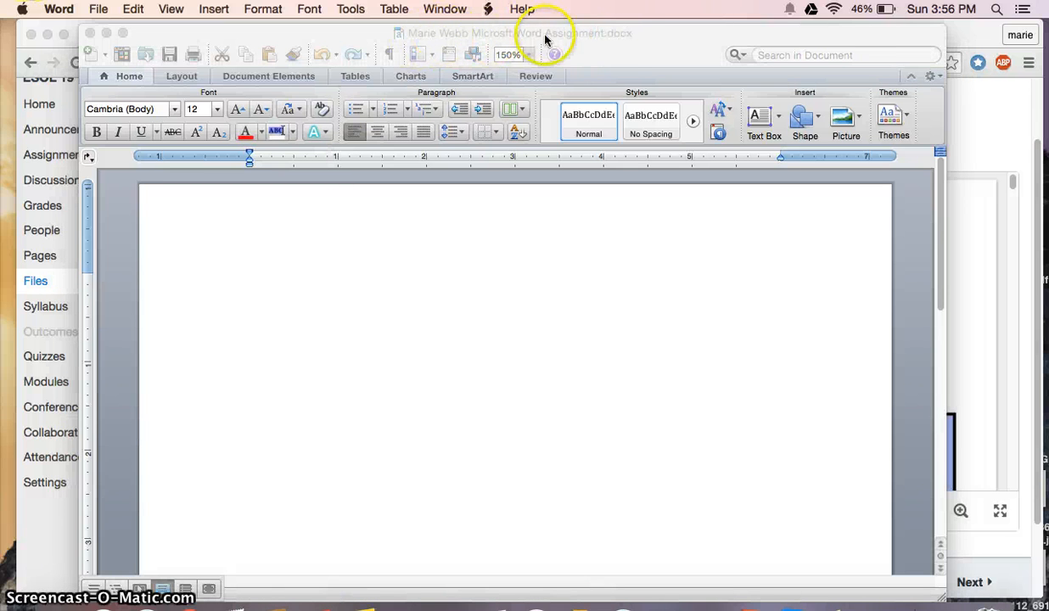
Hide Word and Chrome, then reopen the saved assignment .docx from the Desktop in Word
{"action": "left_click", "coordinate": [188, 34]}
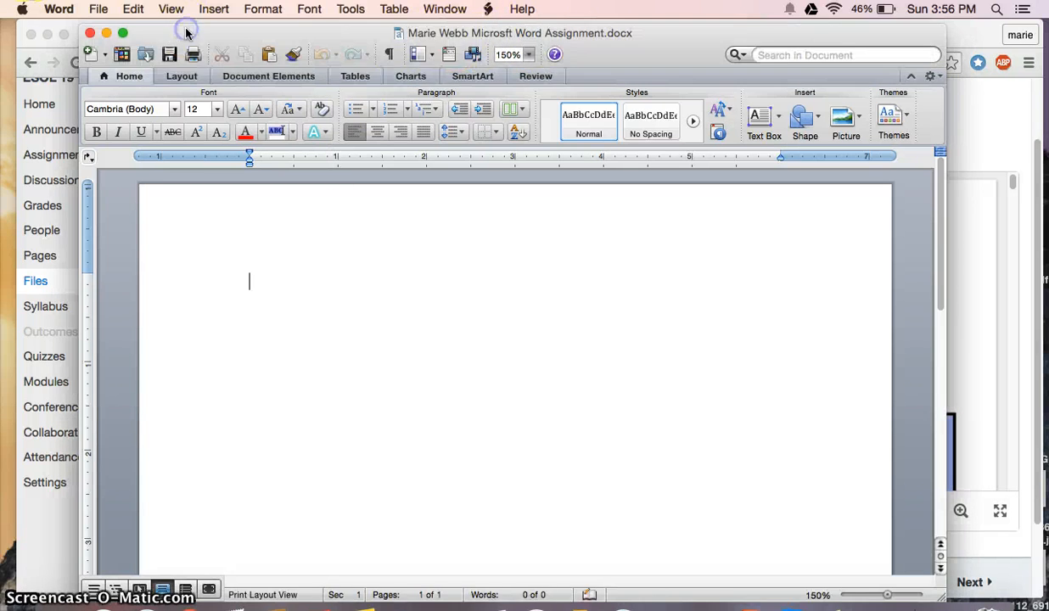
{"action": "left_click", "coordinate": [107, 34]}
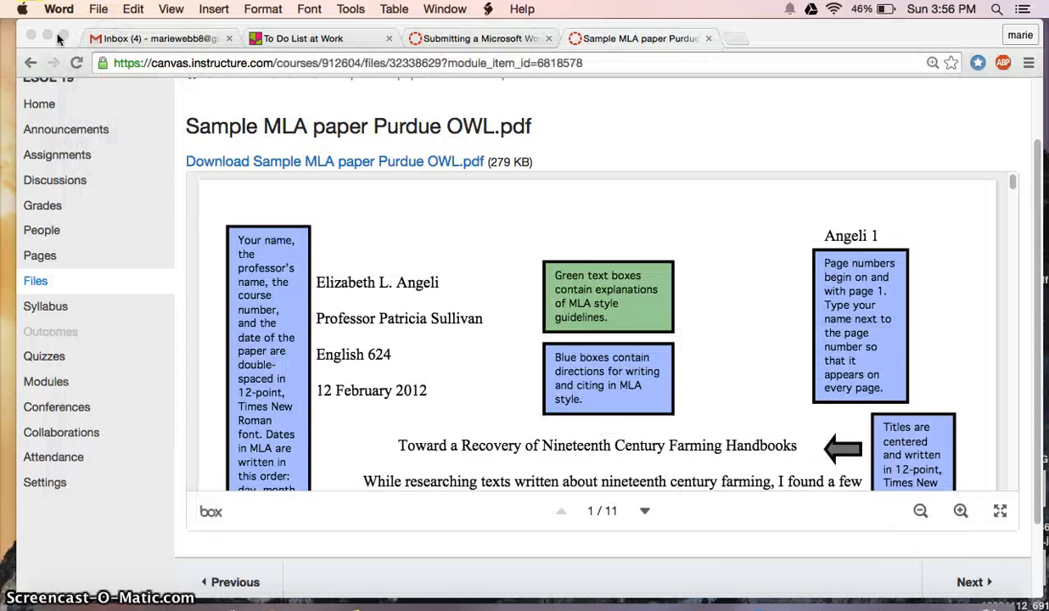
{"action": "left_click", "coordinate": [51, 35]}
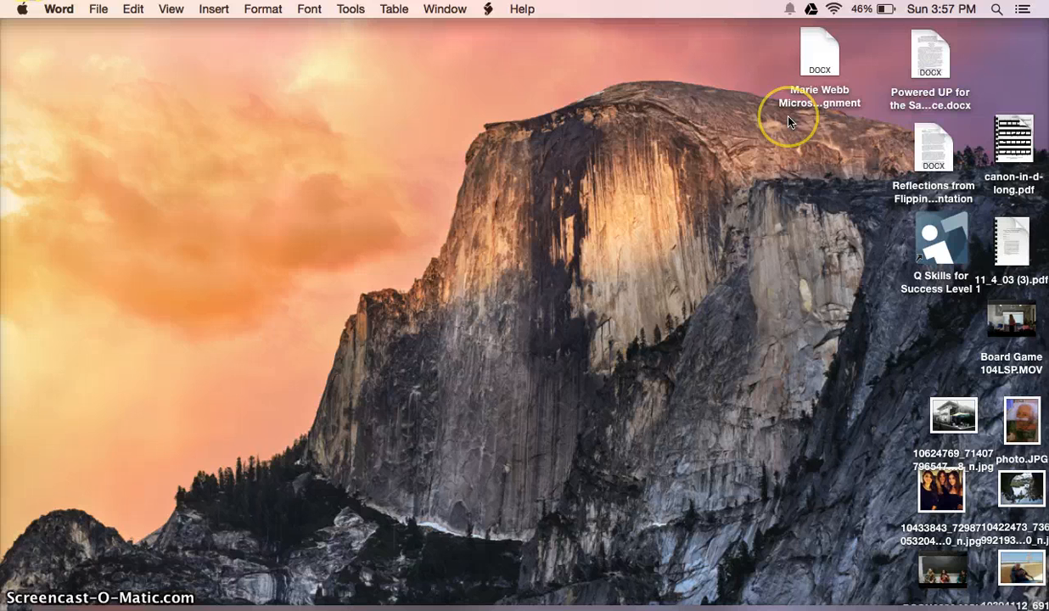
{"action": "left_click_drag", "start_coordinate": [820, 49], "coordinate": [271, 269]}
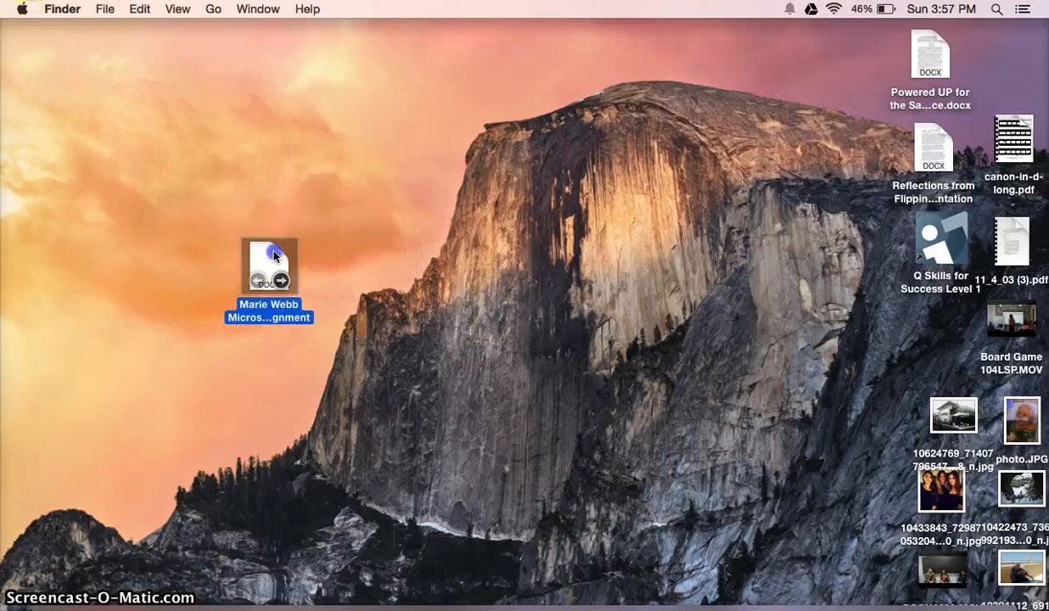
{"action": "double_click", "coordinate": [274, 255]}
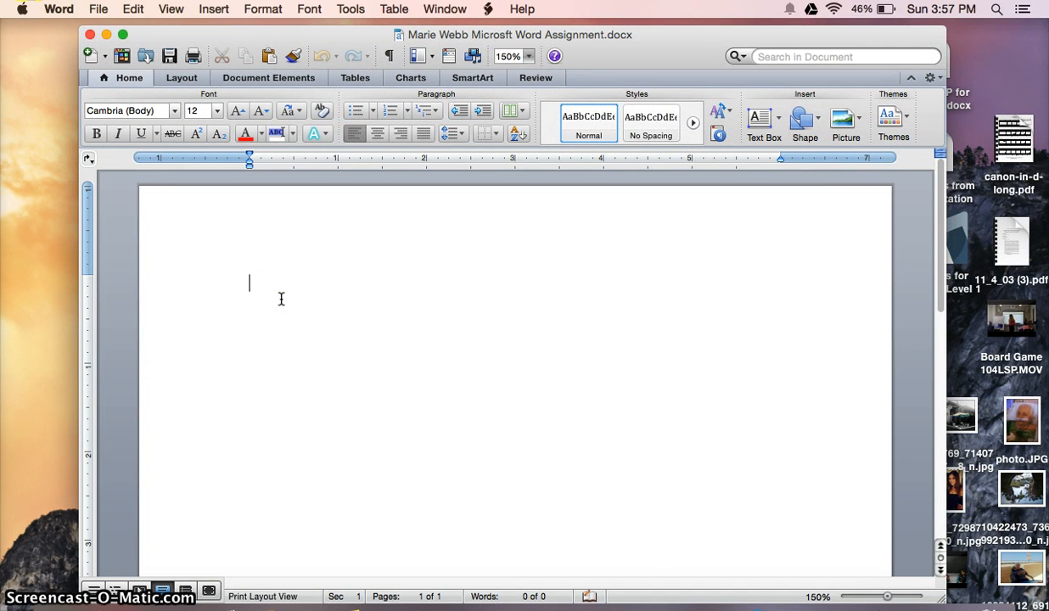
{"action": "left_click", "coordinate": [335, 282]}
Insert a right-aligned page number in the header at the top of the page
{"action": "left_click", "coordinate": [333, 233]}
{"action": "left_click", "coordinate": [281, 80]}
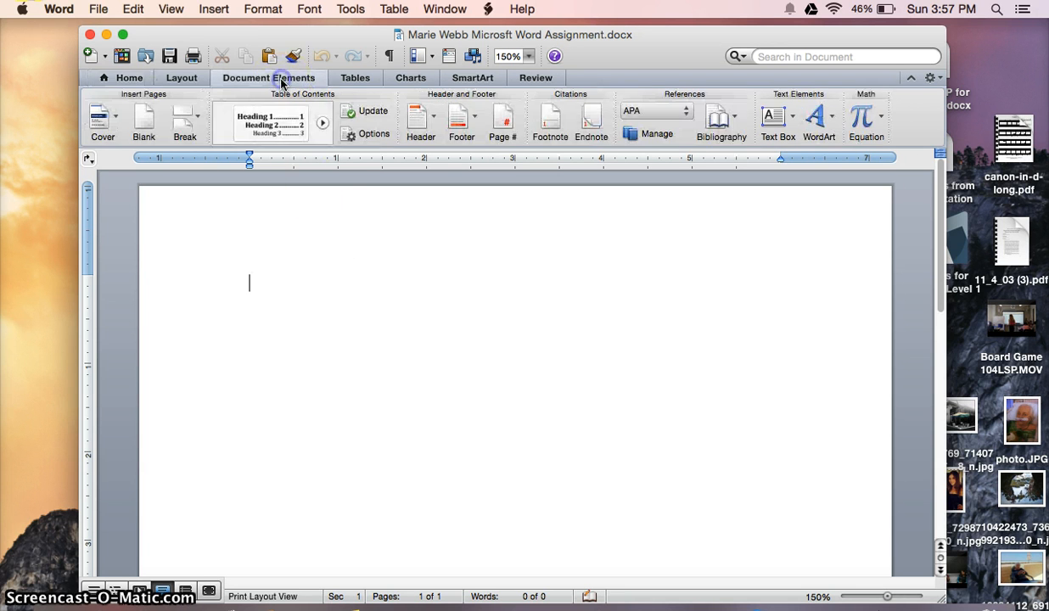
{"action": "left_click", "coordinate": [503, 118]}
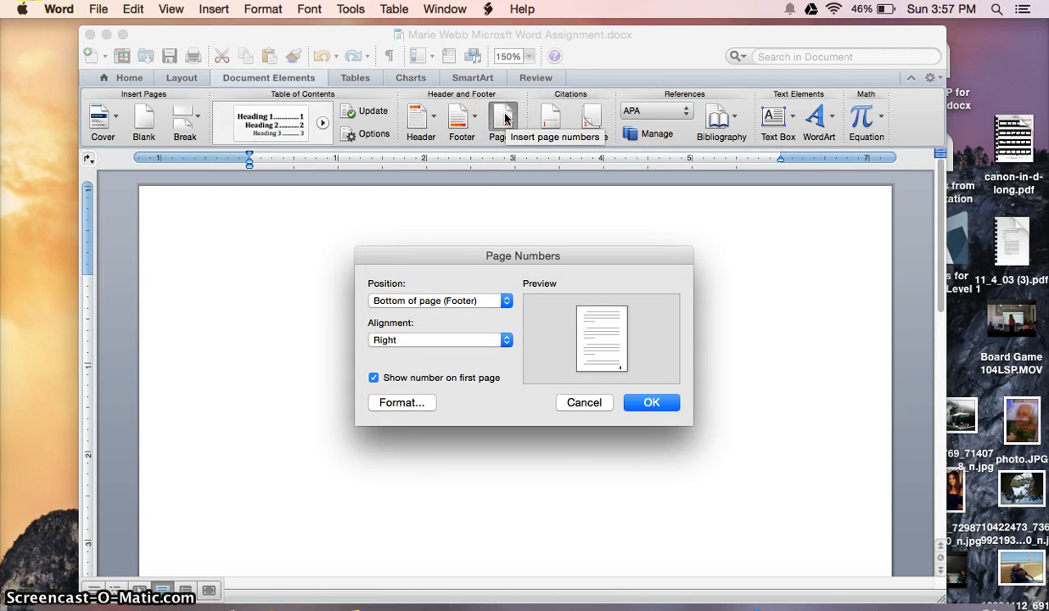
{"action": "left_click", "coordinate": [504, 303]}
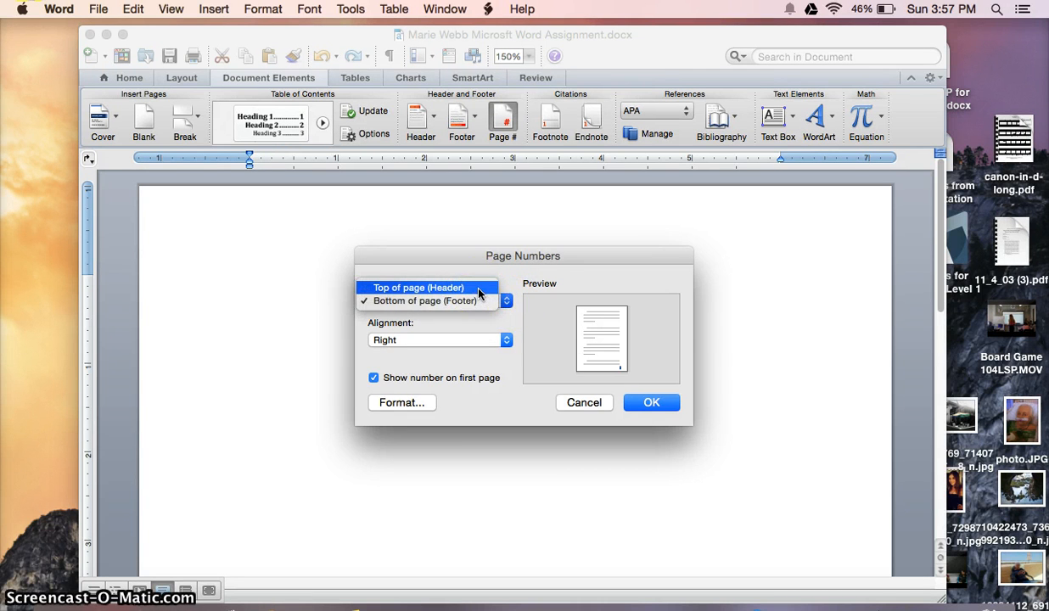
{"action": "left_click", "coordinate": [478, 289]}
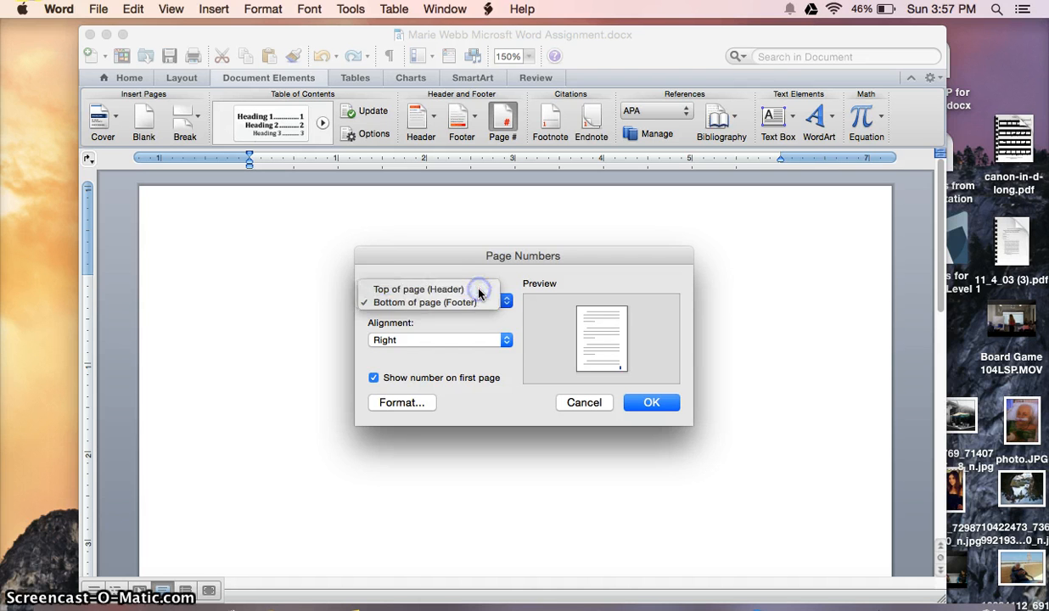
{"action": "left_click", "coordinate": [507, 341]}
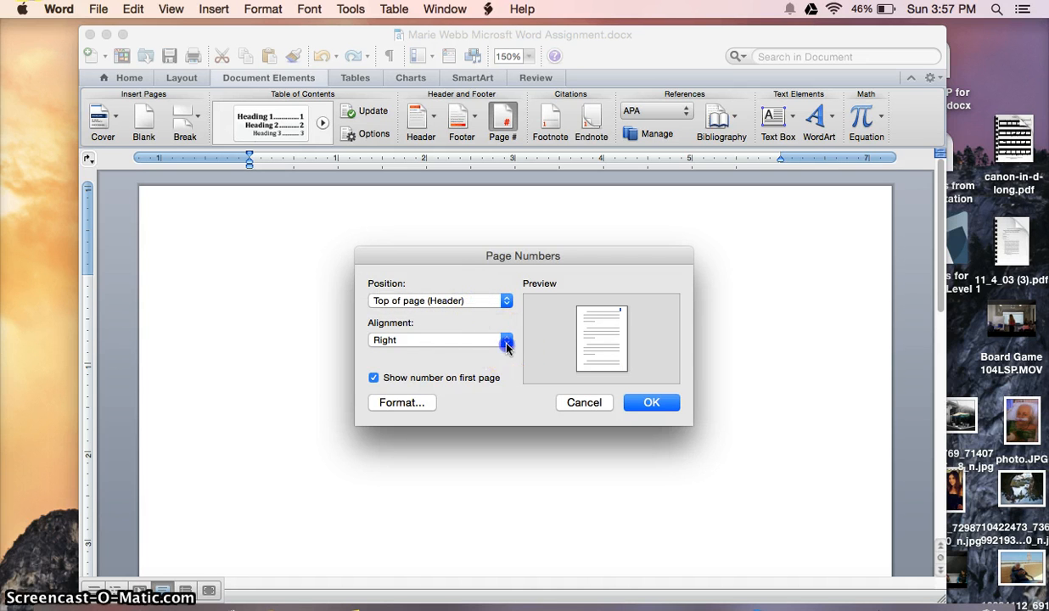
{"action": "left_click", "coordinate": [467, 342]}
{"action": "left_click", "coordinate": [655, 401]}
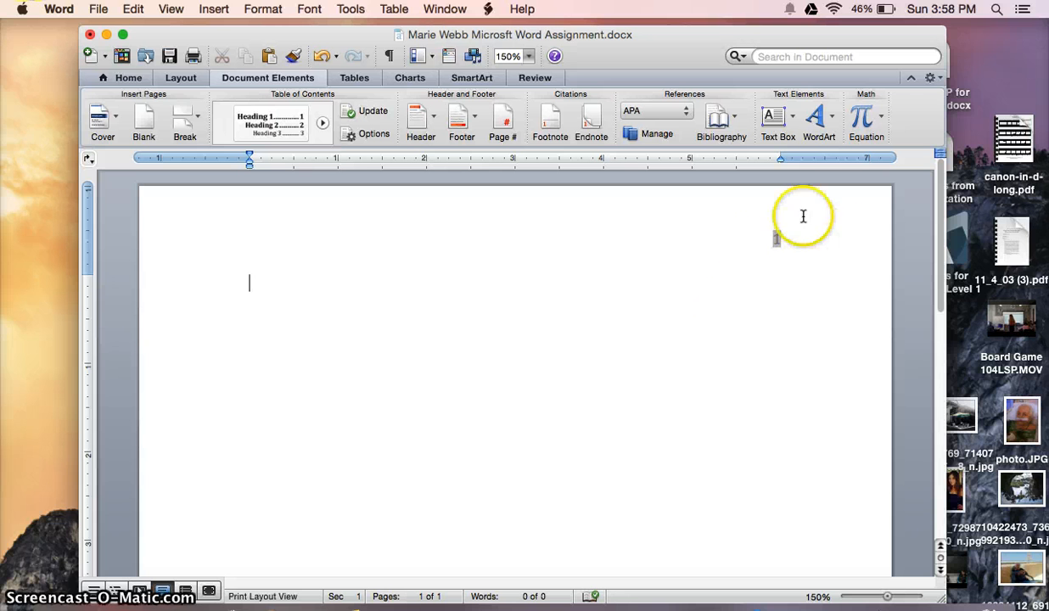
Check the sample MLA paper, then open the Word page header for editing
{"action": "left_click", "coordinate": [203, 598]}
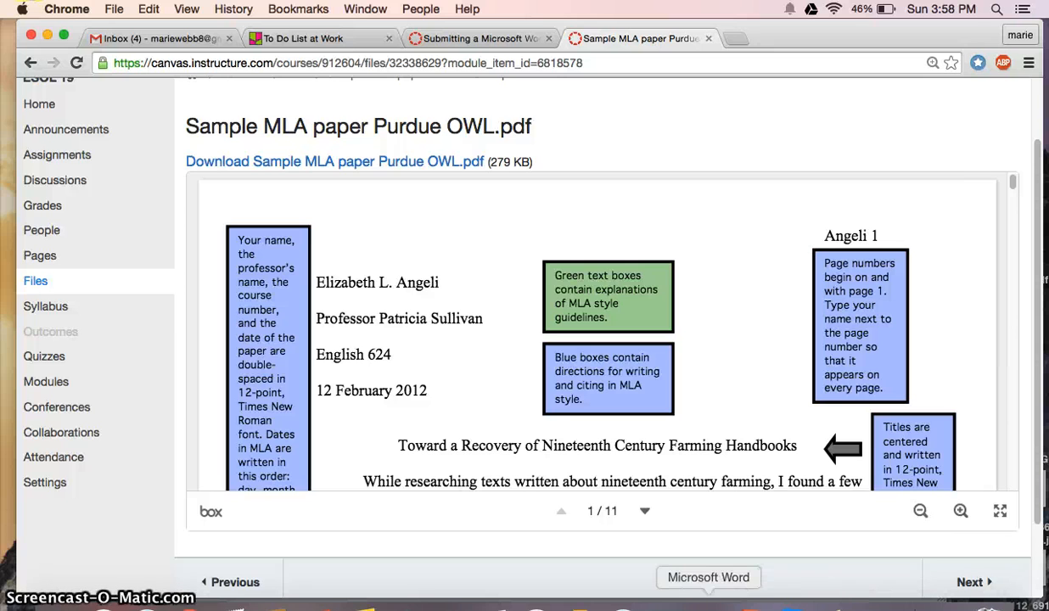
{"action": "left_click", "coordinate": [672, 603]}
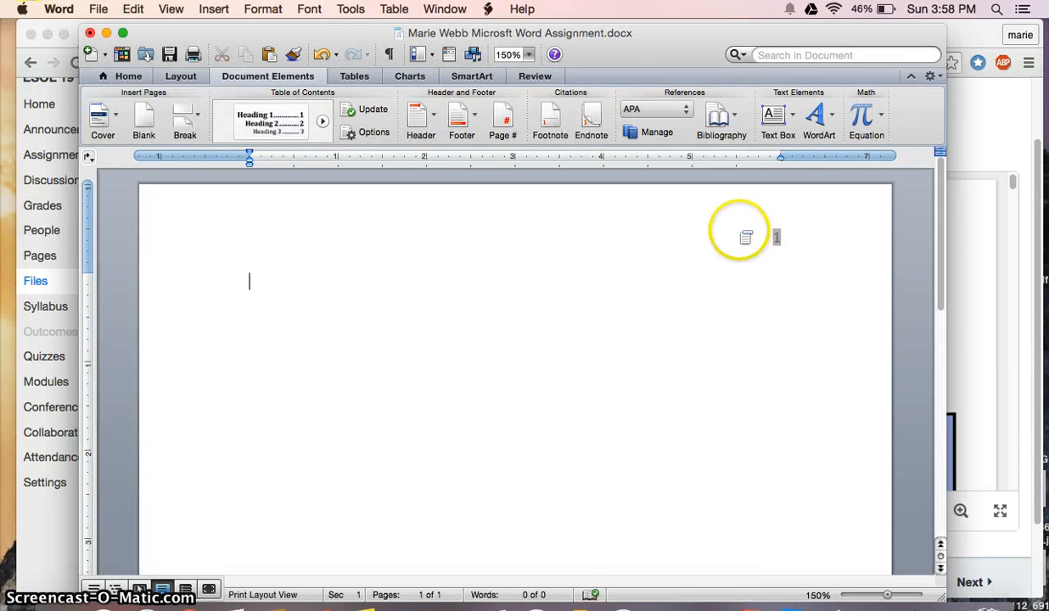
{"action": "double_click", "coordinate": [740, 235]}
{"action": "left_click", "coordinate": [676, 241]}
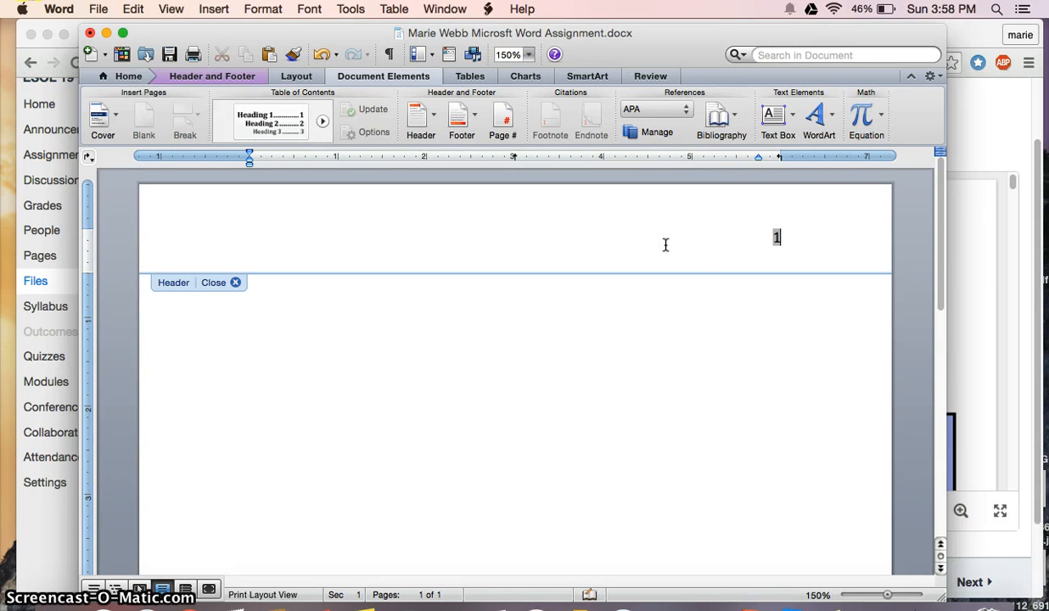
{"action": "left_click", "coordinate": [698, 234]}
{"action": "left_click", "coordinate": [699, 234]}
{"action": "left_click", "coordinate": [58, 606]}
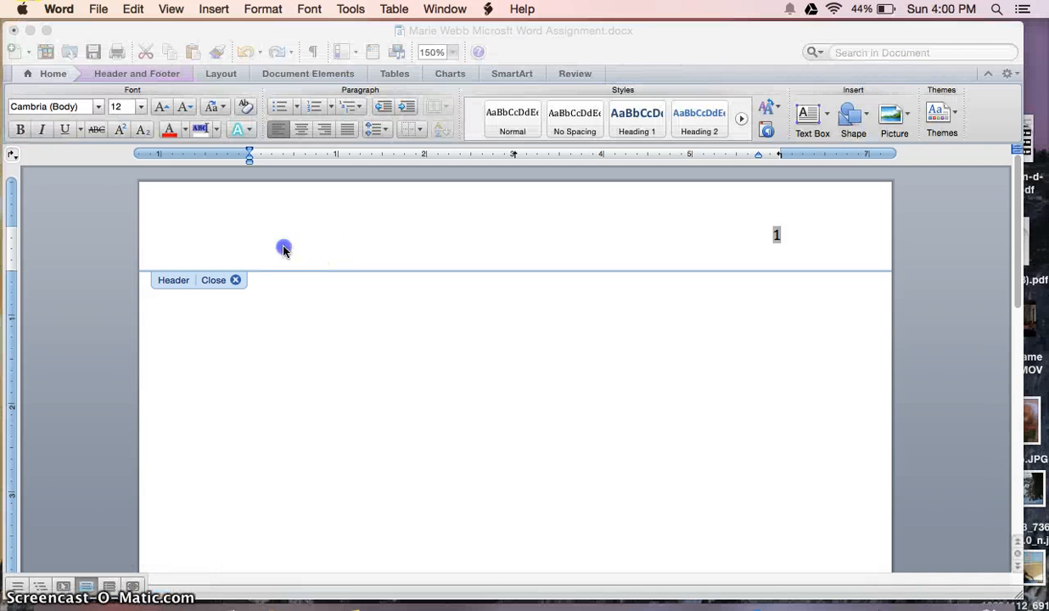
Type the student's surname before the page number in the header and return to the body
{"action": "double_click", "coordinate": [284, 246]}
{"action": "left_click", "coordinate": [260, 237]}
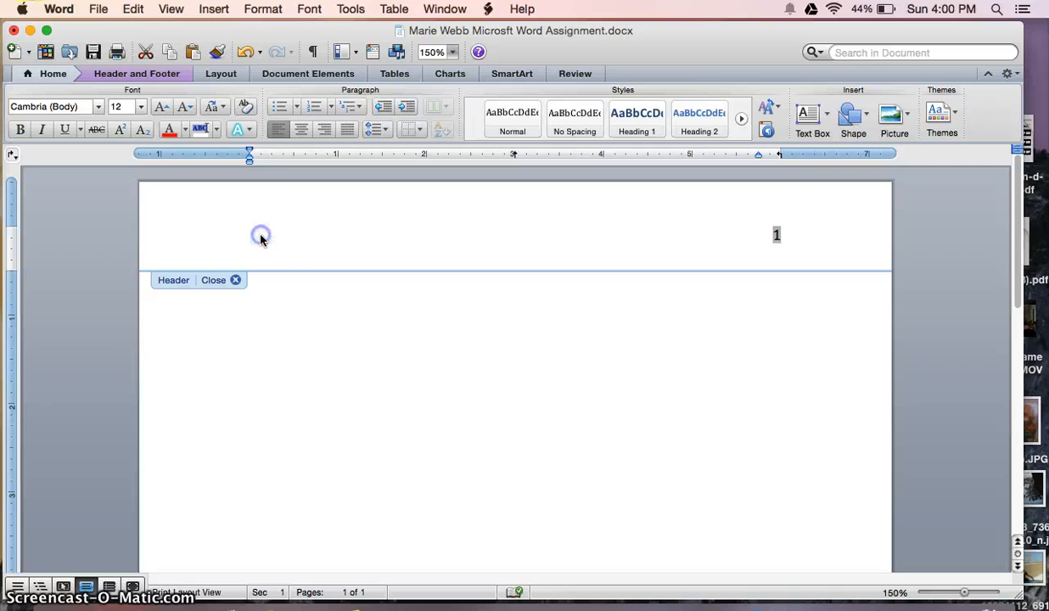
{"action": "type", "text": "Webb"}
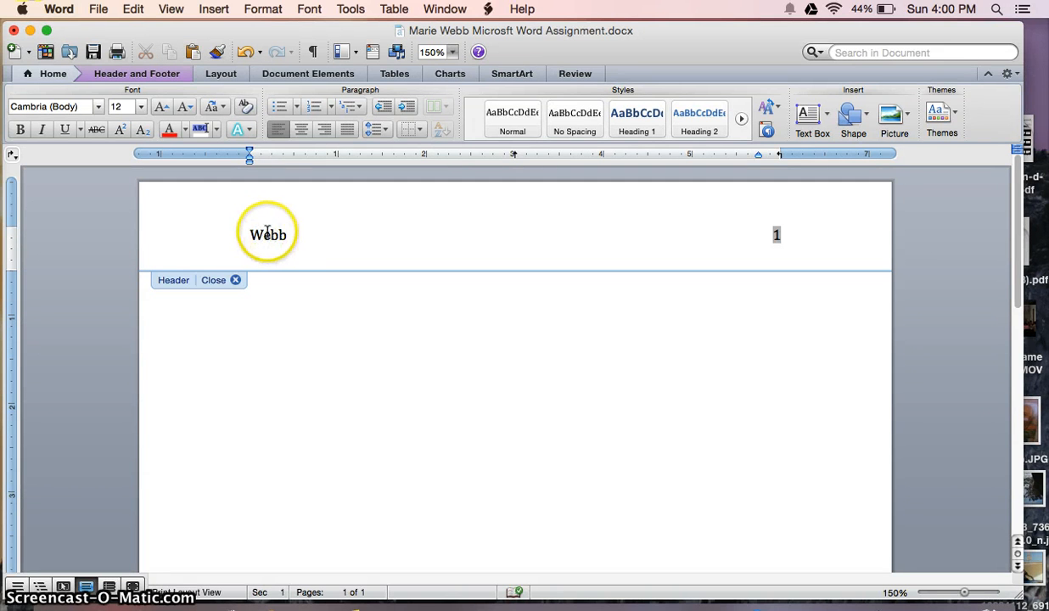
{"action": "left_click", "coordinate": [249, 235]}
{"action": "key", "text": "Tab"}
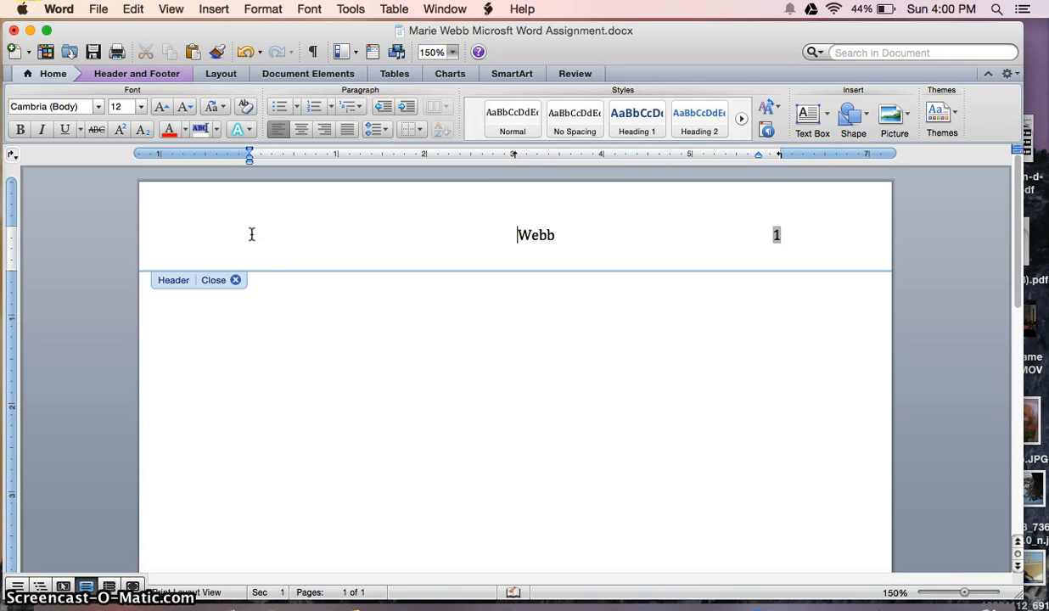
{"action": "key", "text": "Tab"}
{"action": "key", "text": "BackSpace"}
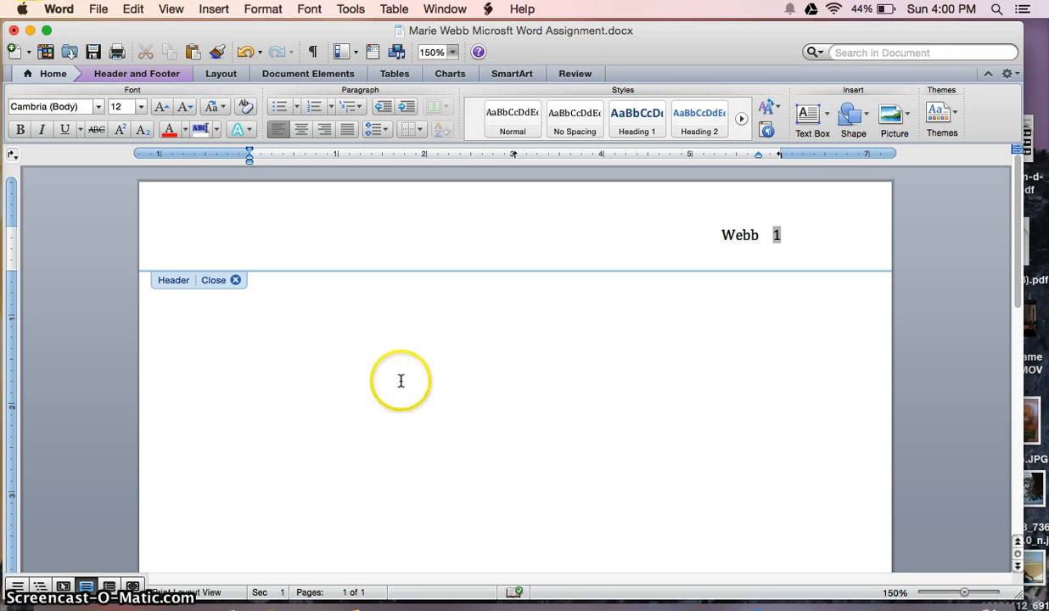
{"action": "double_click", "coordinate": [571, 382]}
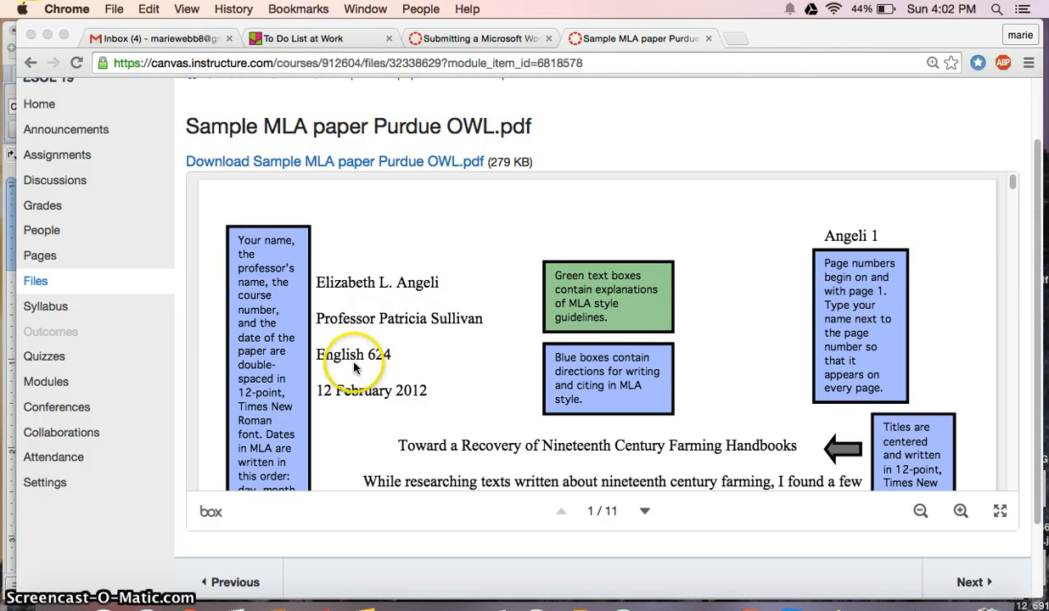
Type the student's full name and 'Your teacher's name' as heading lines, then begin the ESOL 19 line
{"action": "left_click", "coordinate": [63, 609]}
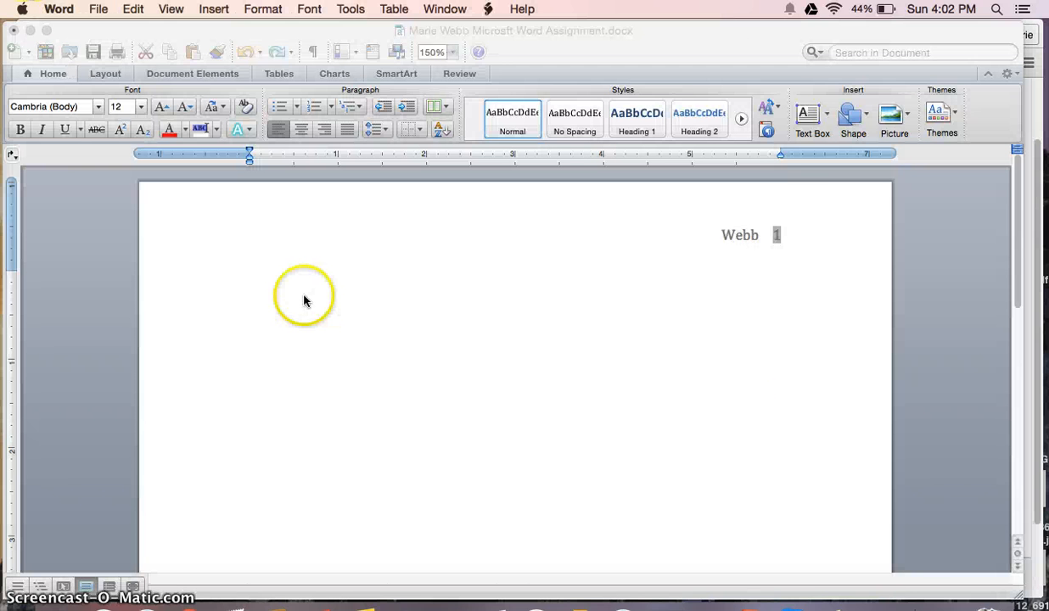
{"action": "left_click", "coordinate": [304, 300]}
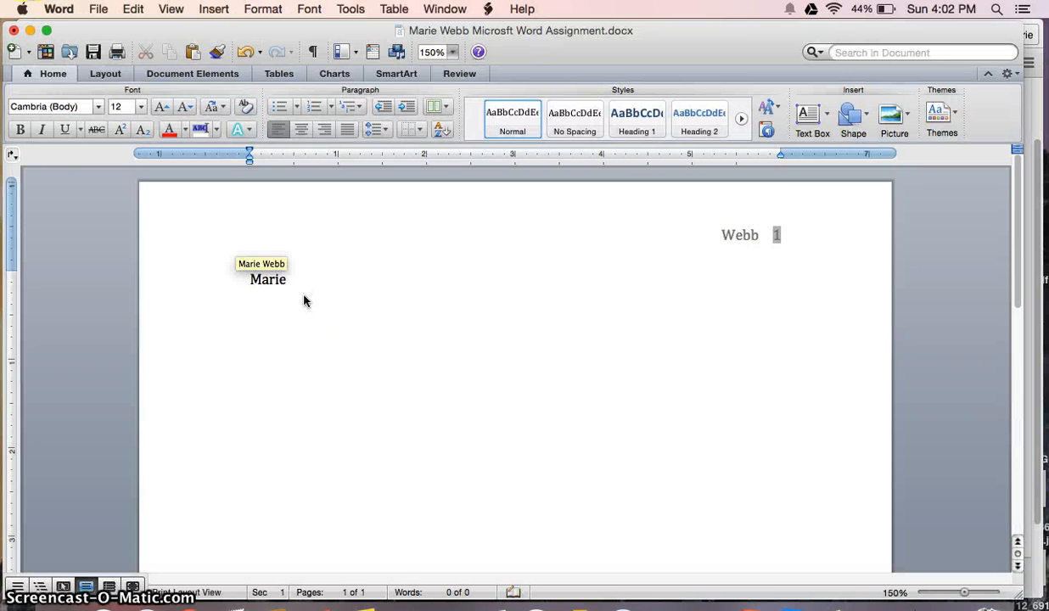
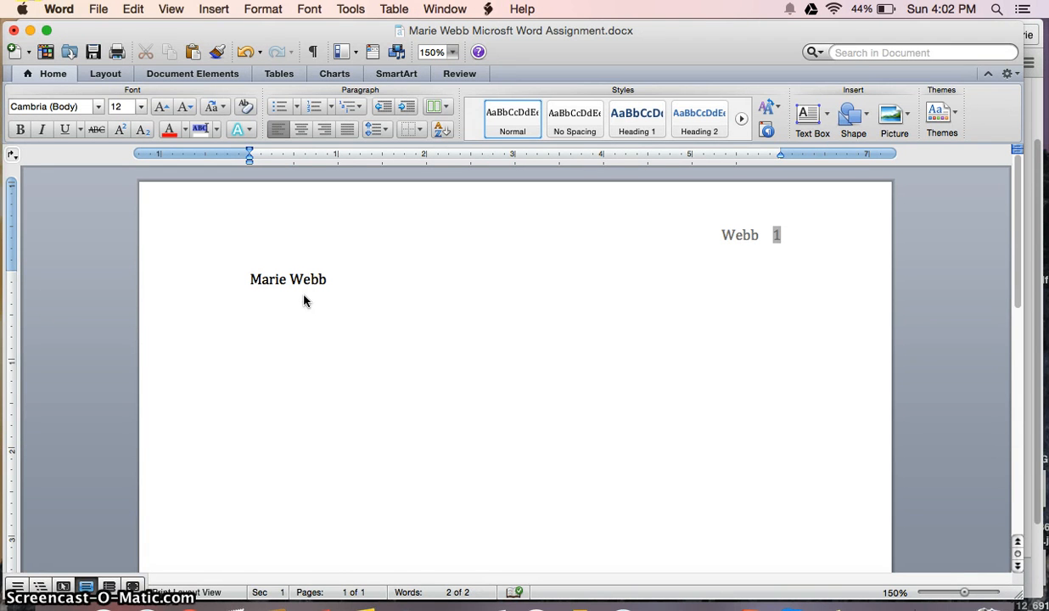
{"action": "type", "text": "Your teachers name"}
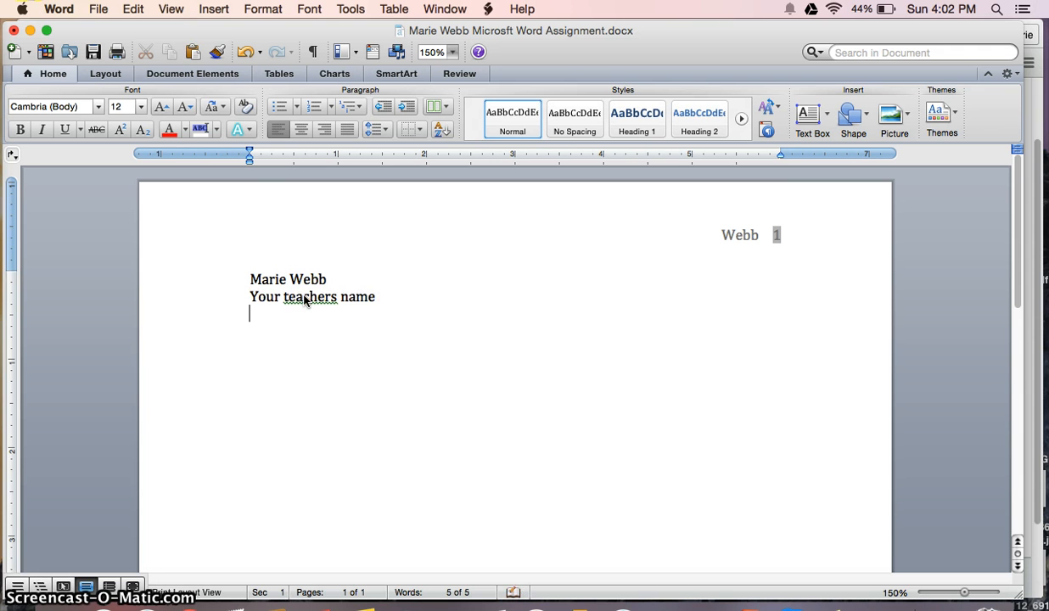
{"action": "left_click", "coordinate": [332, 297]}
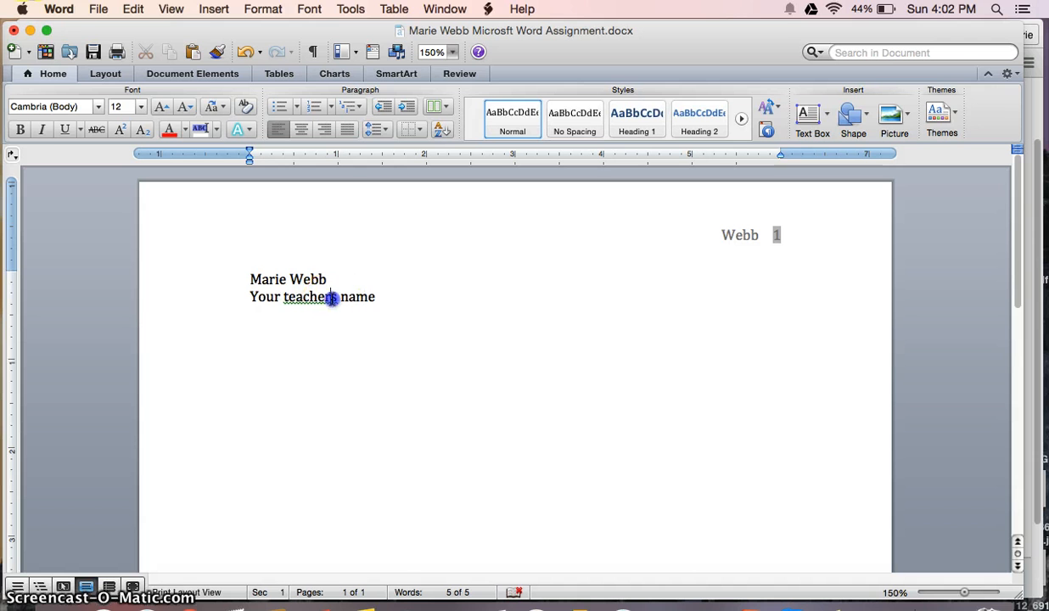
{"action": "type", "text": "'"}
{"action": "left_click", "coordinate": [288, 323]}
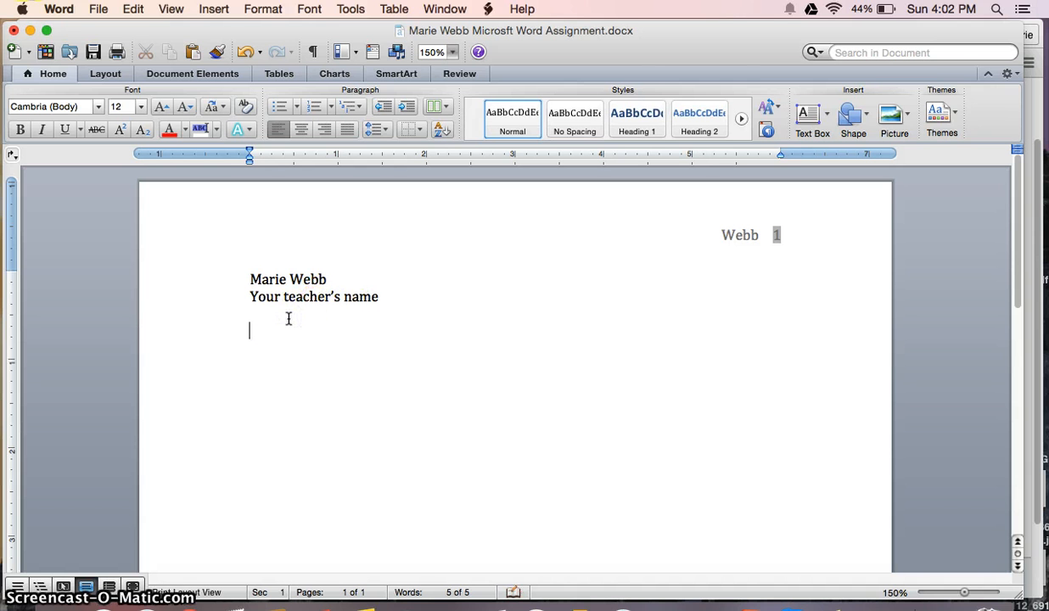
{"action": "left_click", "coordinate": [288, 313]}
{"action": "type", "text": "ESOL 19"}
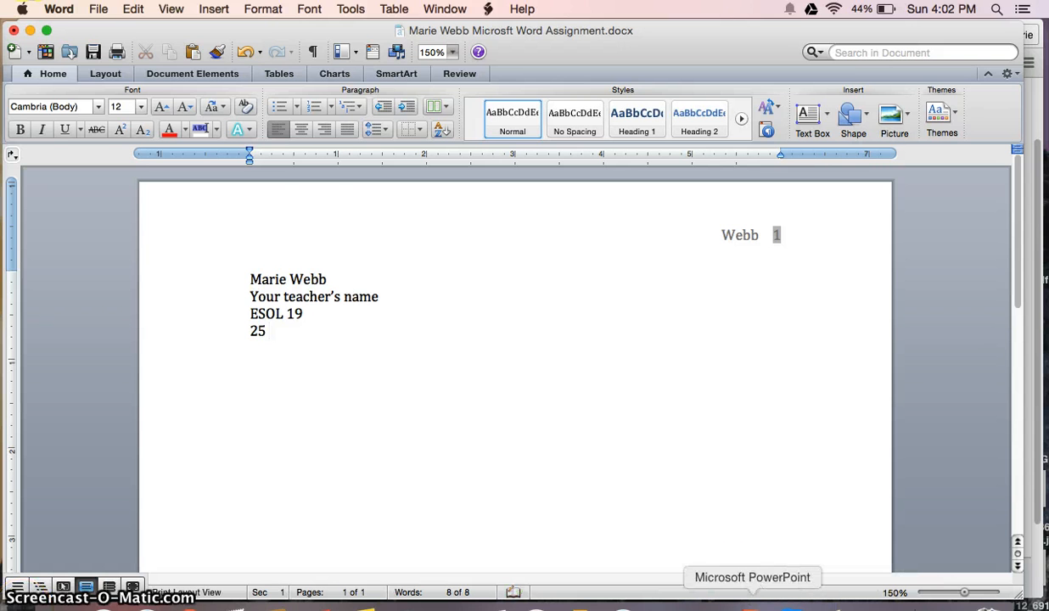
Add the date line '25 January 2015' and select all four heading lines
{"action": "left_click", "coordinate": [189, 600]}
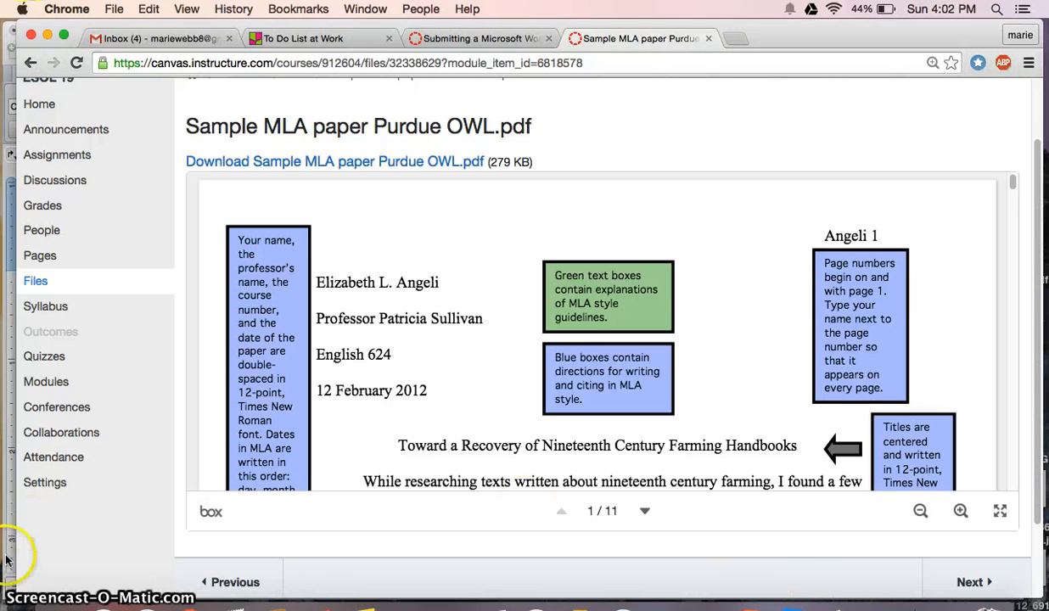
{"action": "left_click", "coordinate": [11, 604]}
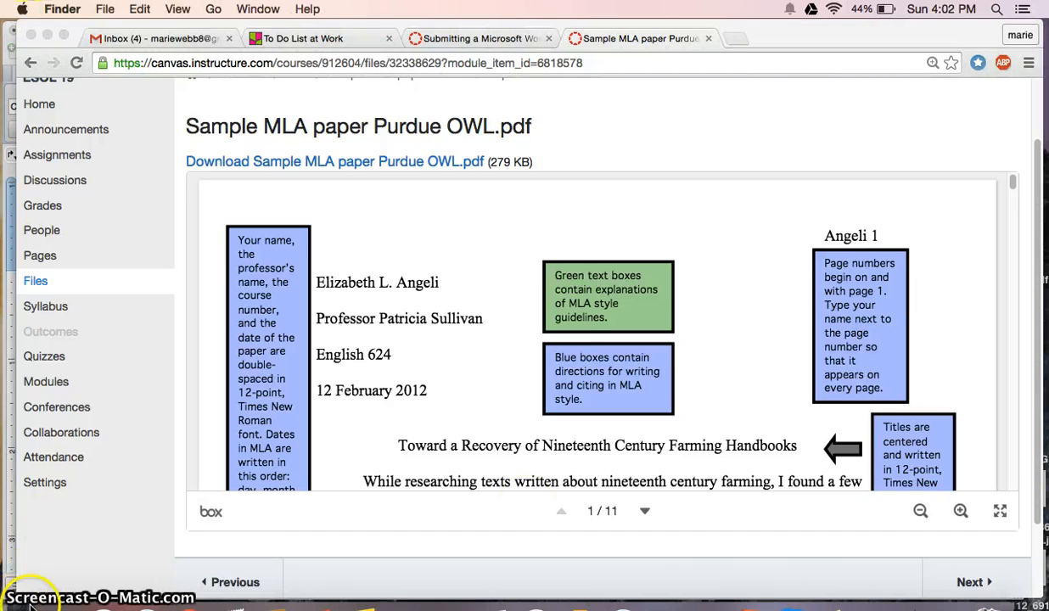
{"action": "left_click", "coordinate": [737, 602]}
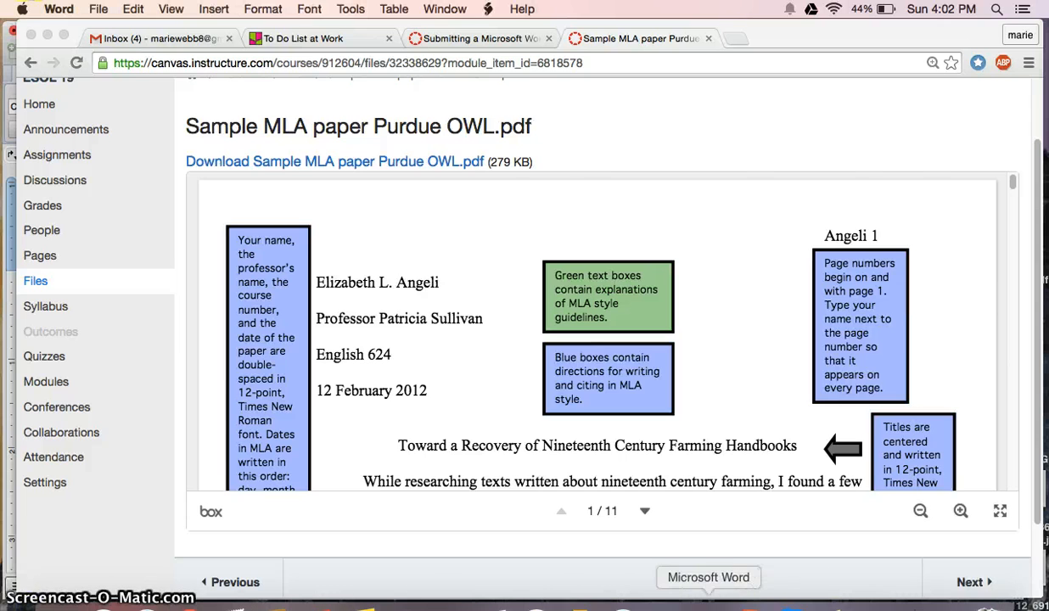
{"action": "type", "text": "Janu"}
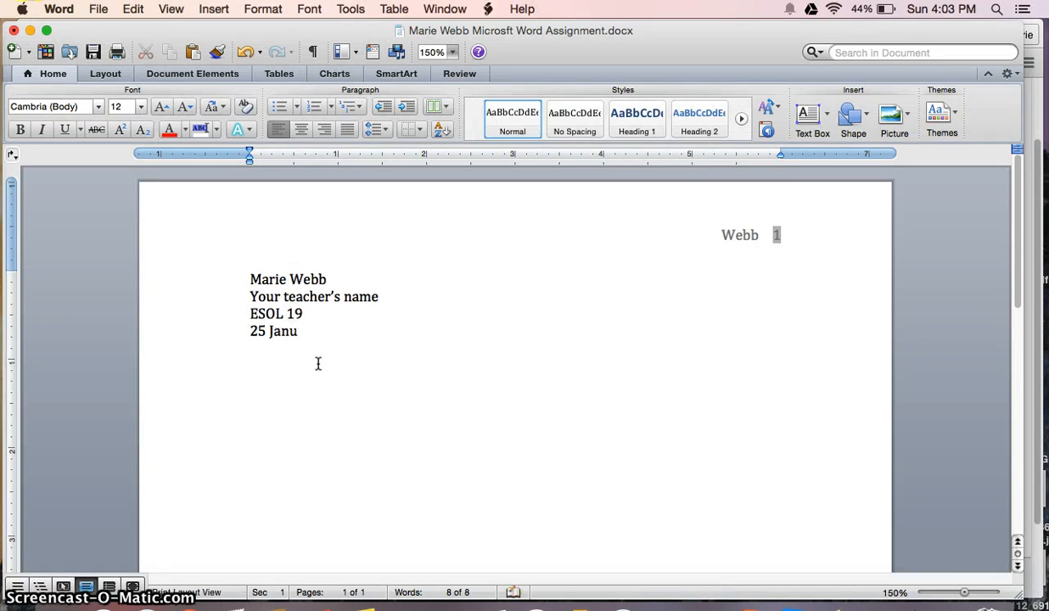
{"action": "type", "text": "ary 201"}
{"action": "type", "text": "5"}
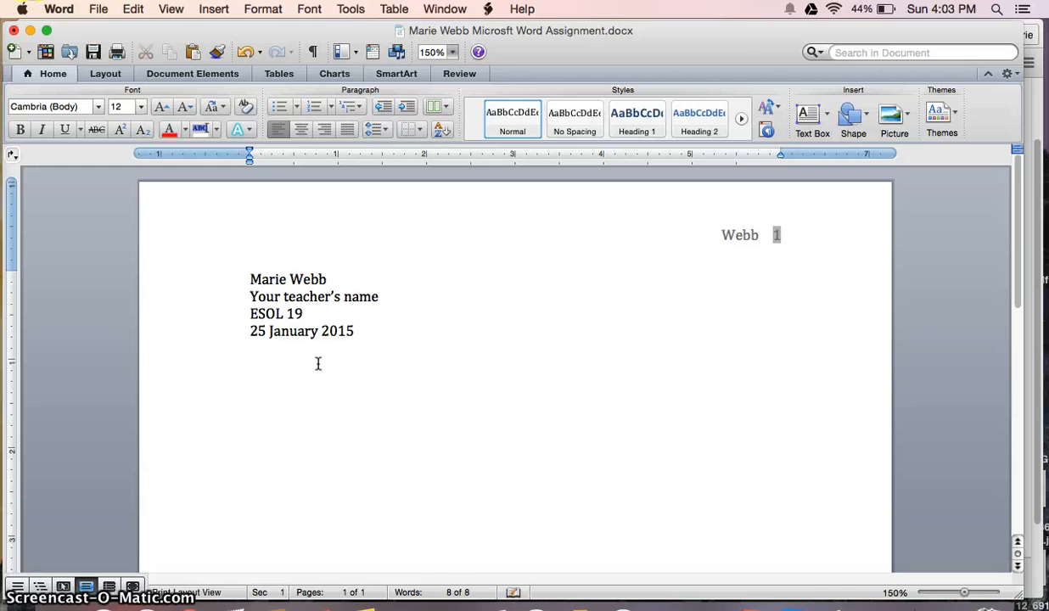
{"action": "left_click", "coordinate": [386, 343]}
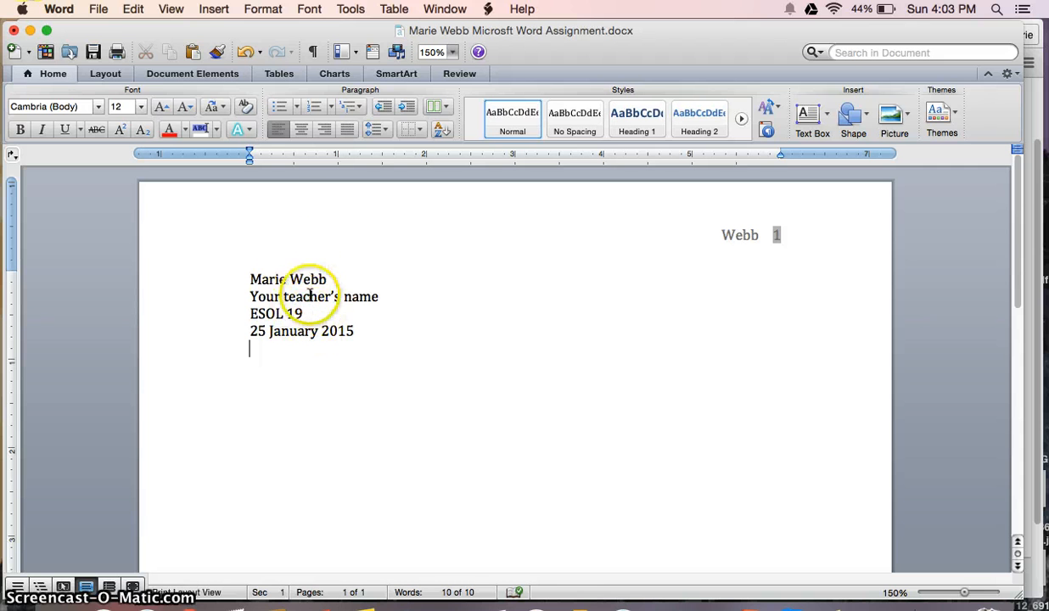
{"action": "left_click_drag", "start_coordinate": [377, 333], "coordinate": [246, 272]}
Set the heading lines to Double line spacing with no added space between same-style paragraphs
{"action": "left_click", "coordinate": [384, 132]}
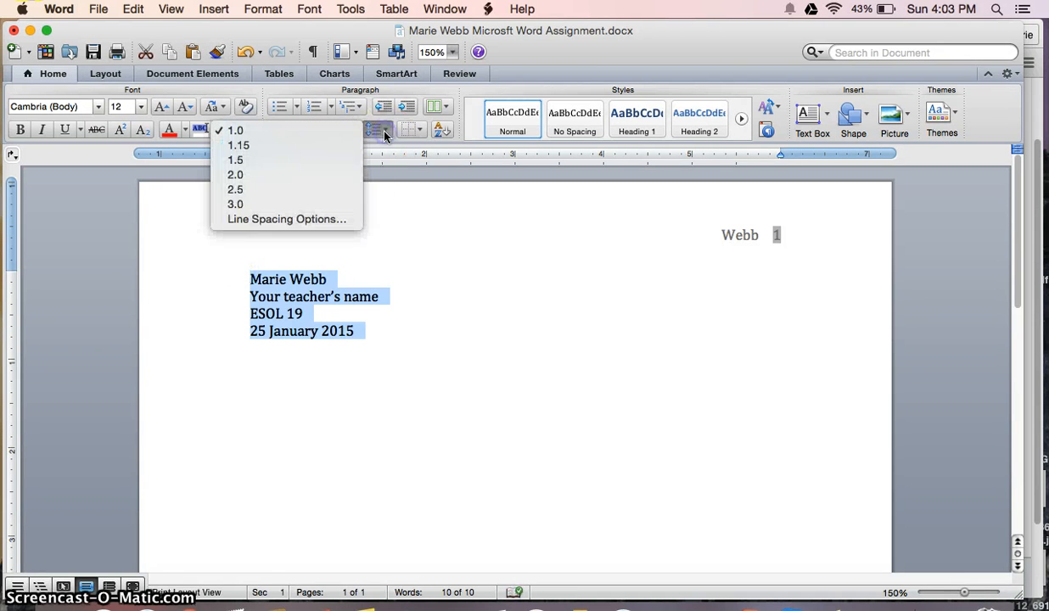
{"action": "left_click", "coordinate": [259, 218]}
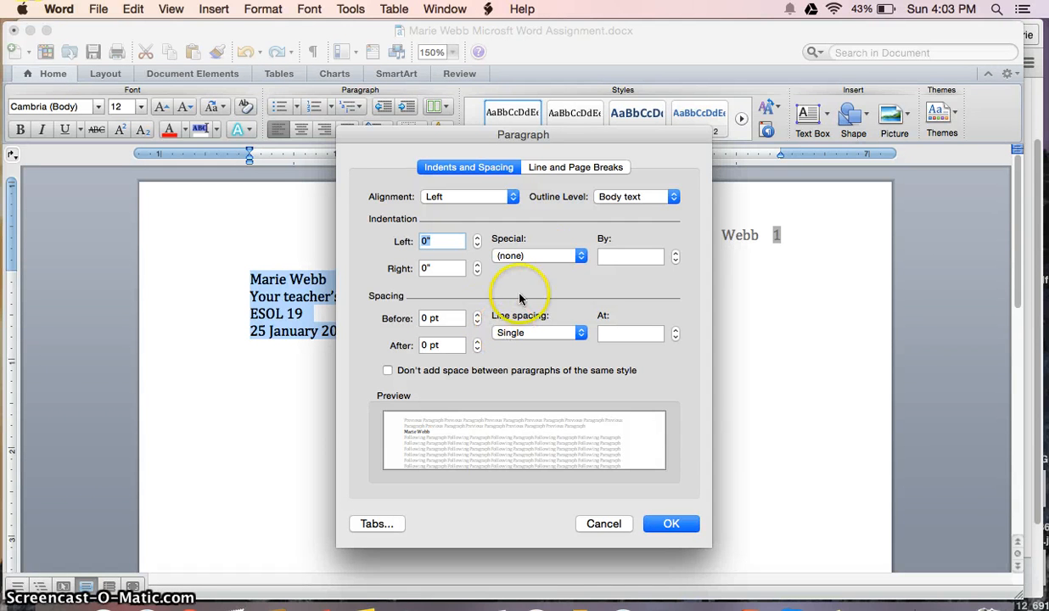
{"action": "left_click", "coordinate": [568, 332]}
{"action": "left_click", "coordinate": [513, 358]}
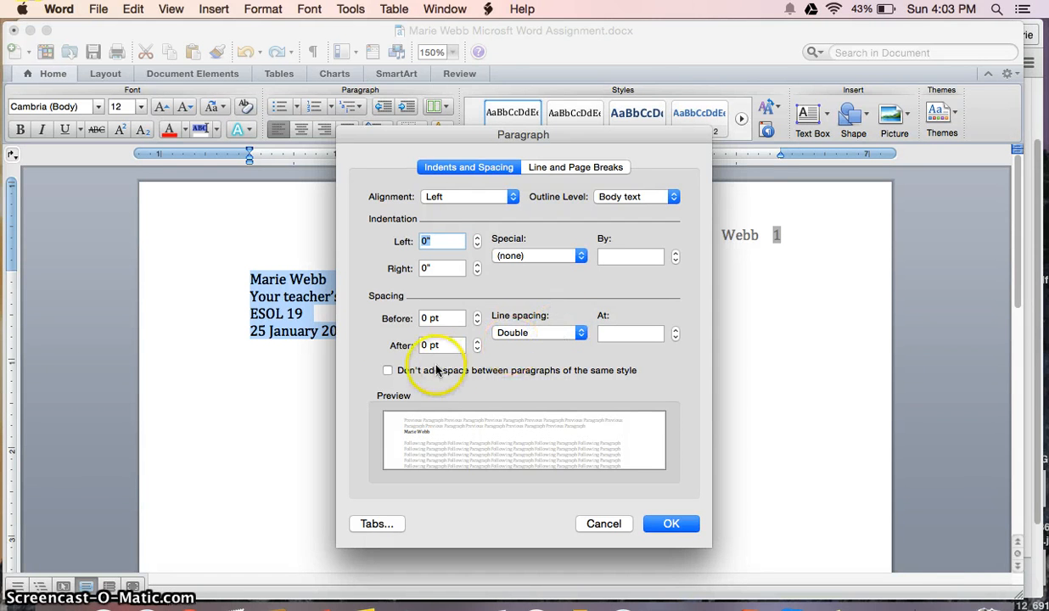
{"action": "left_click", "coordinate": [388, 371]}
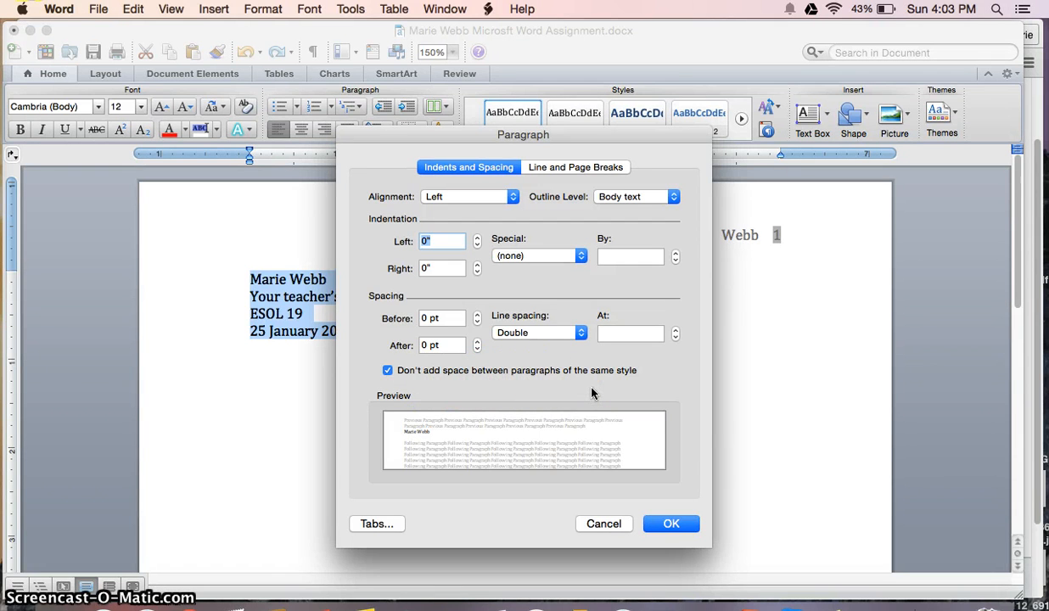
{"action": "left_click", "coordinate": [671, 524]}
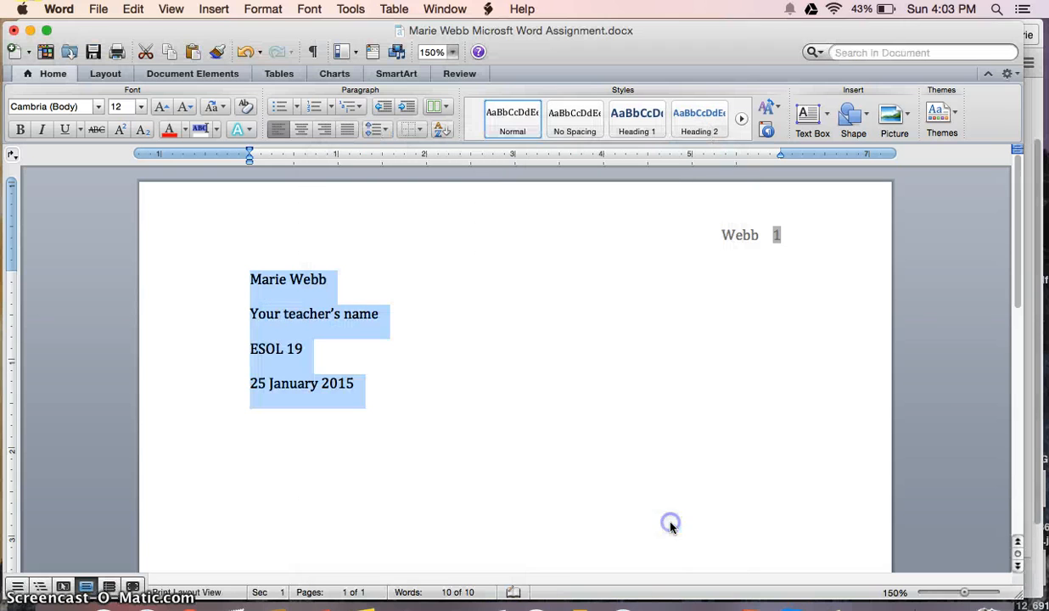
{"action": "left_click", "coordinate": [556, 469]}
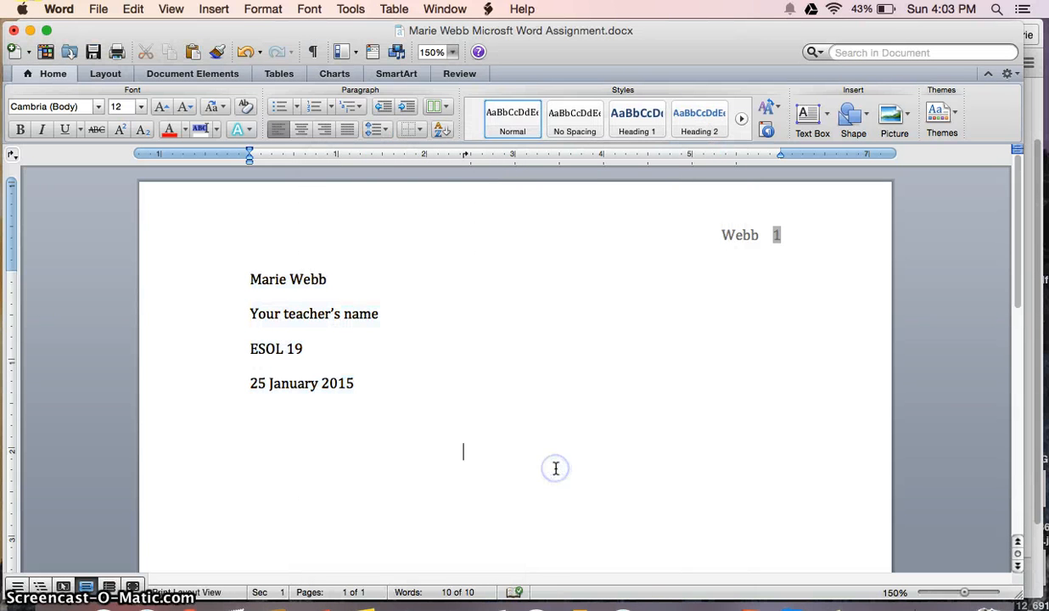
Type the centred title 'Your title goes here' and left-align the new line below it
{"action": "left_click", "coordinate": [461, 410]}
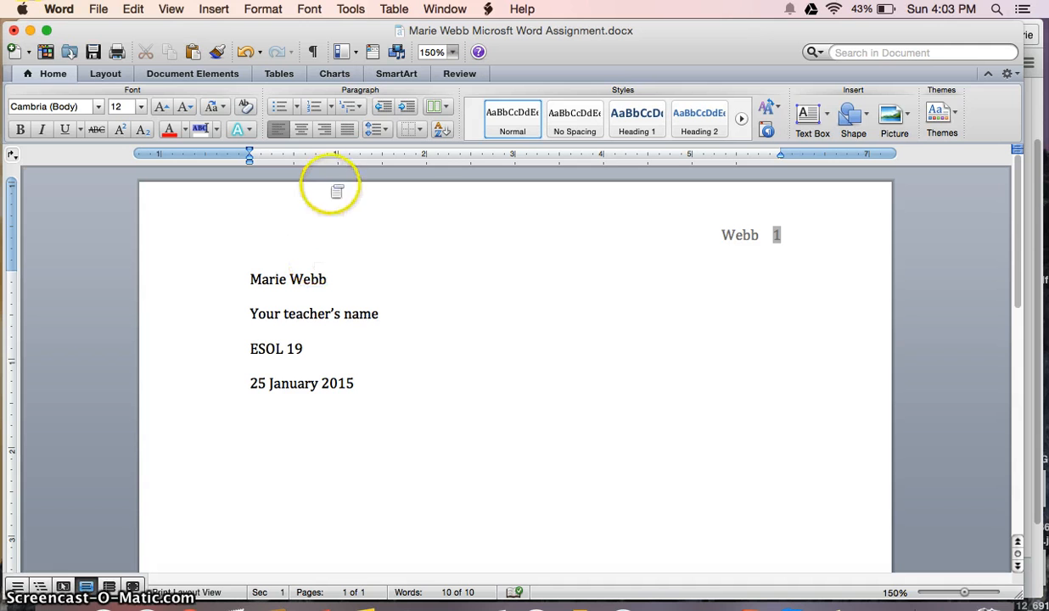
{"action": "left_click", "coordinate": [303, 132]}
{"action": "left_click", "coordinate": [519, 417]}
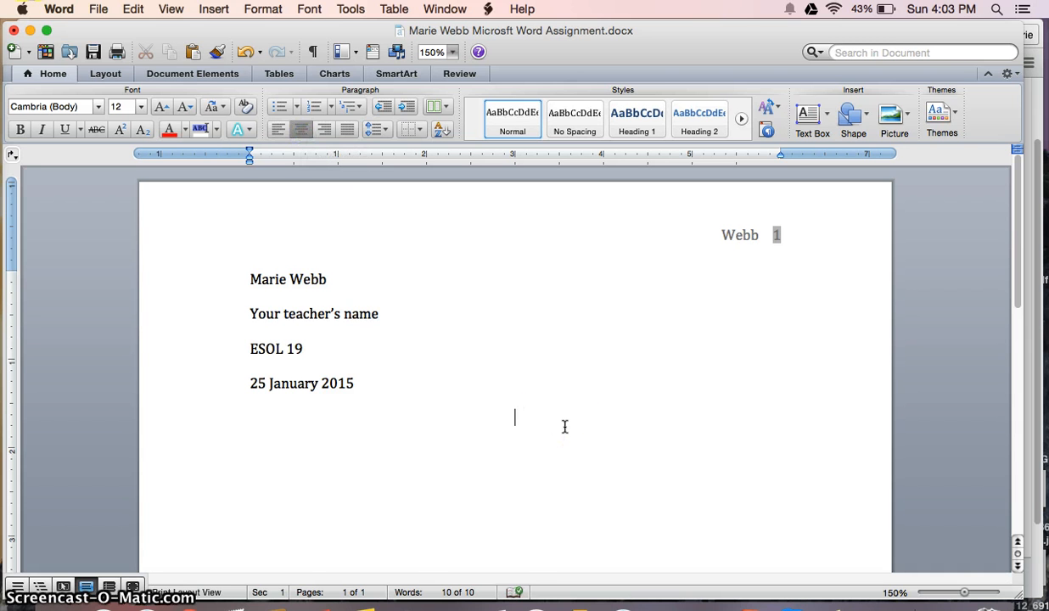
{"action": "type", "text": "Your title goes here"}
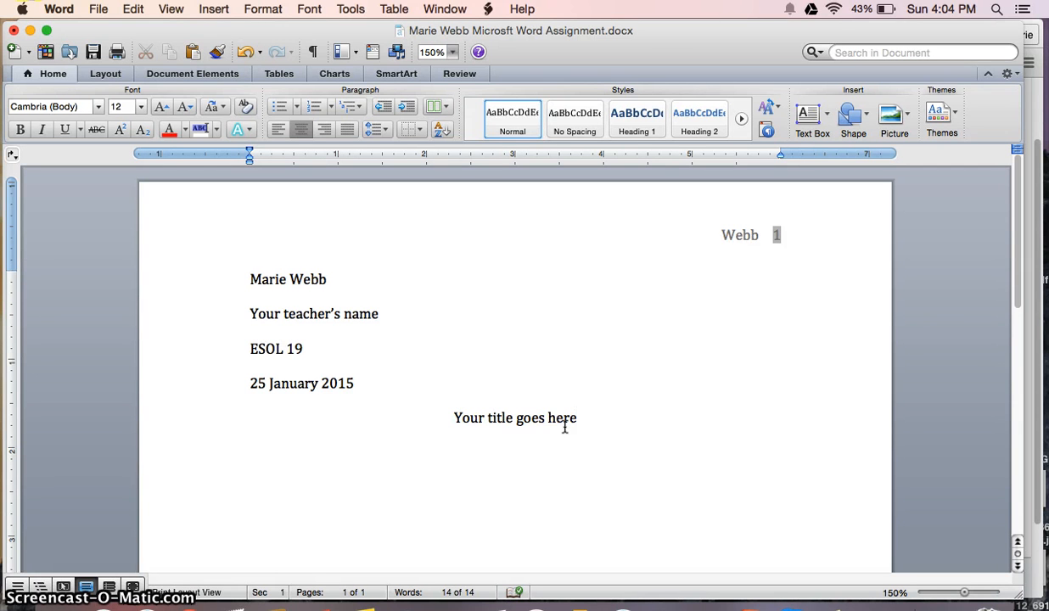
{"action": "key", "text": "Return"}
{"action": "left_click", "coordinate": [278, 129]}
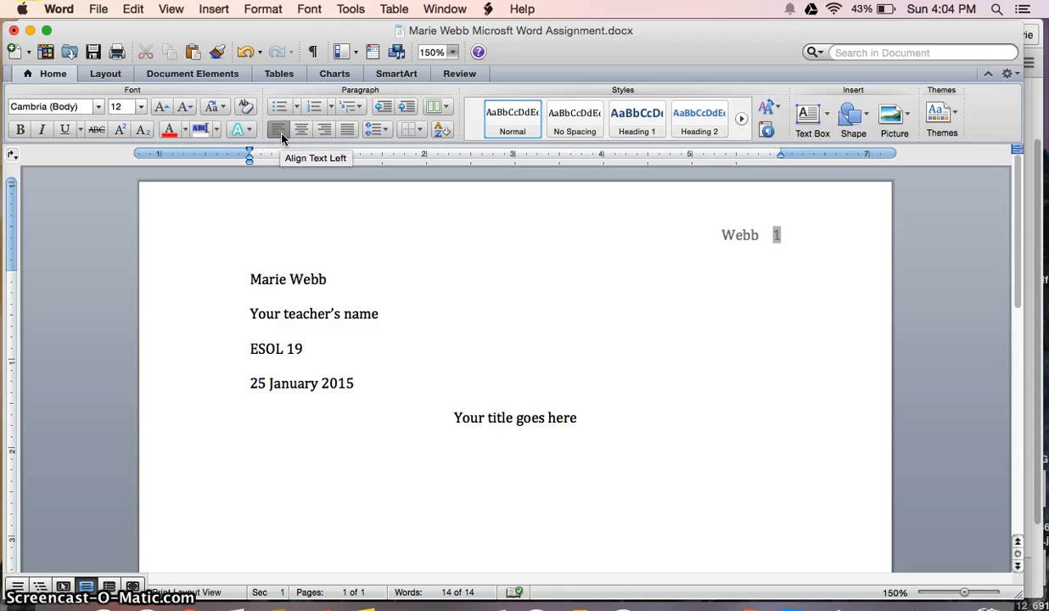
{"action": "left_click", "coordinate": [280, 133]}
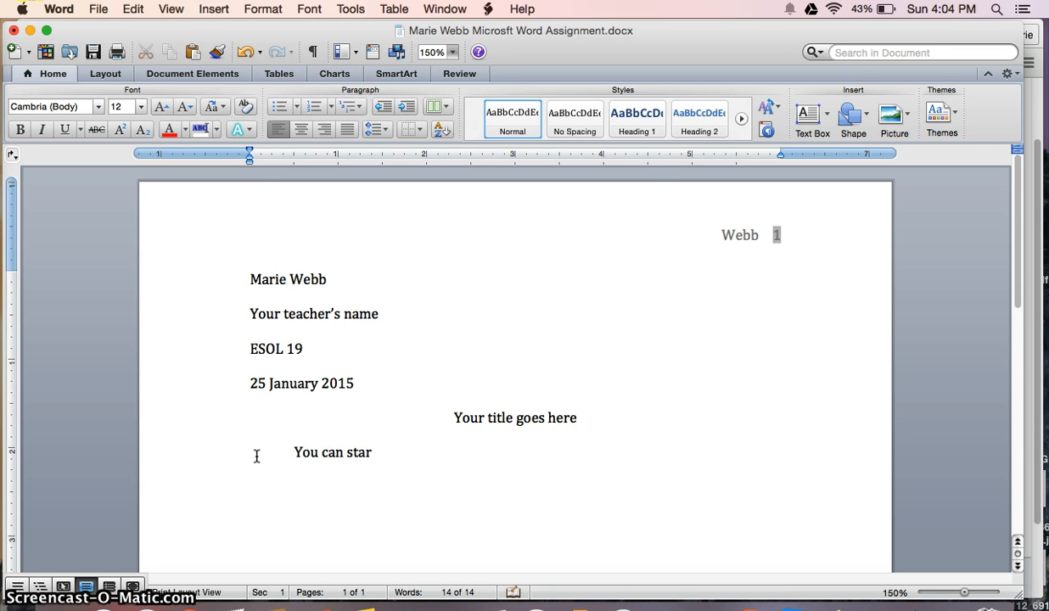
Type the indented first body paragraph beginning 'You can start typing your paper here.'
{"action": "type", "text": "ing your paper here. Whe"}
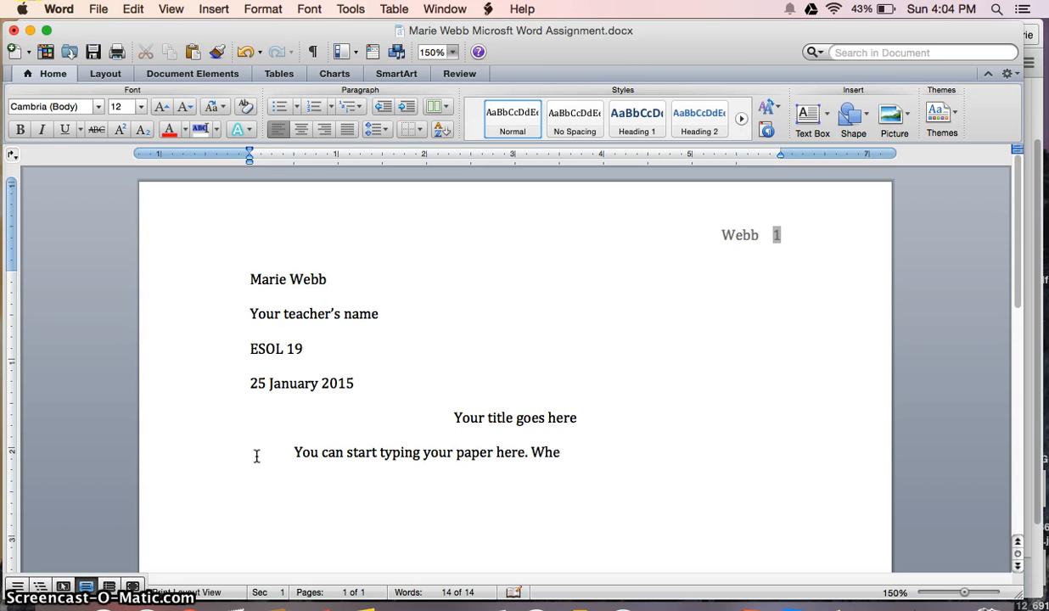
{"action": "type", "text": " second line of your"}
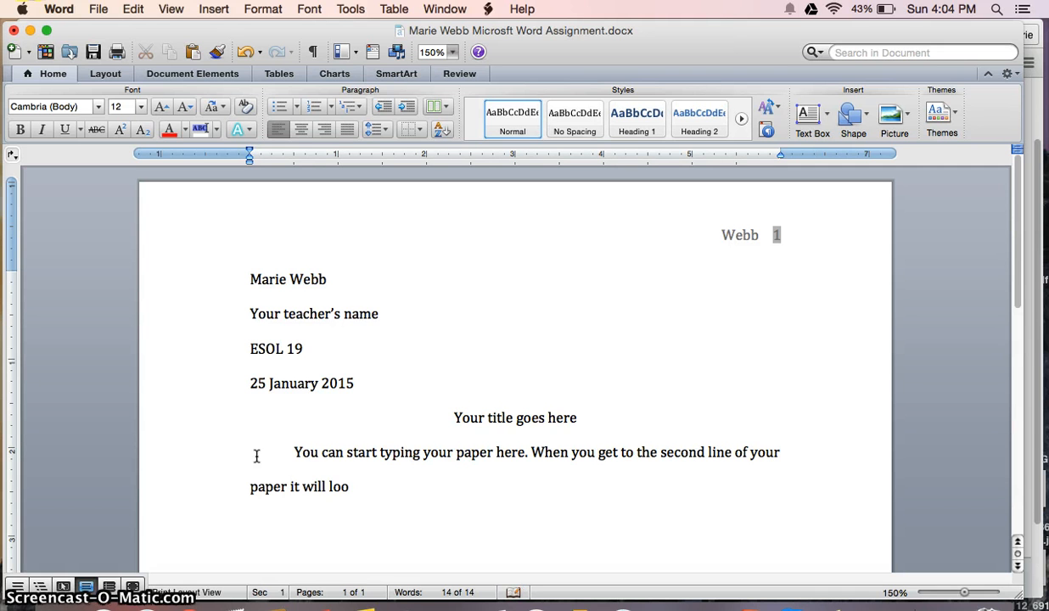
{"action": "type", "text": "e this. You shoul"}
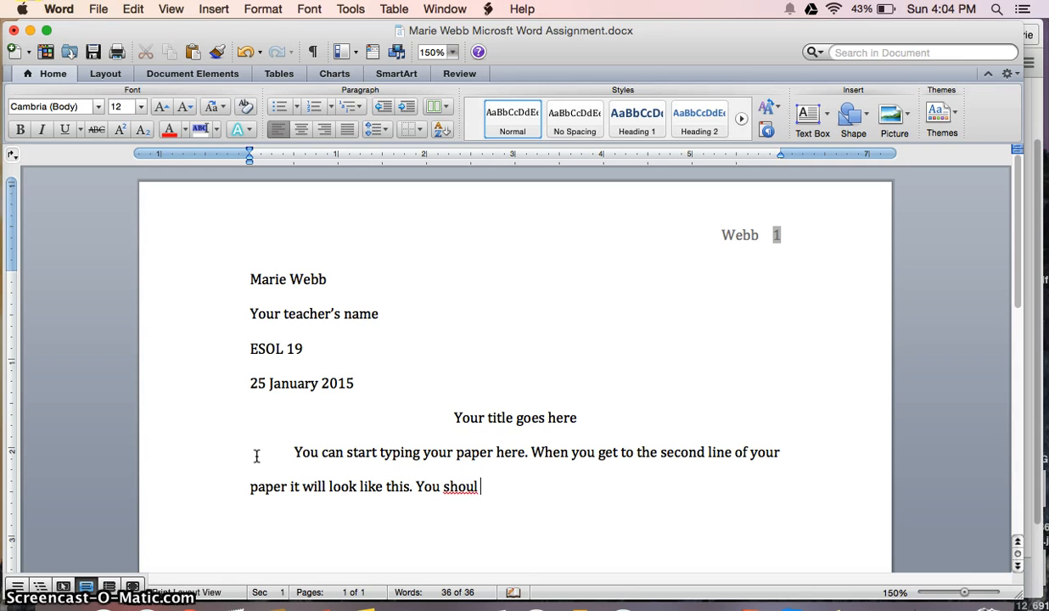
{"action": "type", "text": "d always click the TAB"}
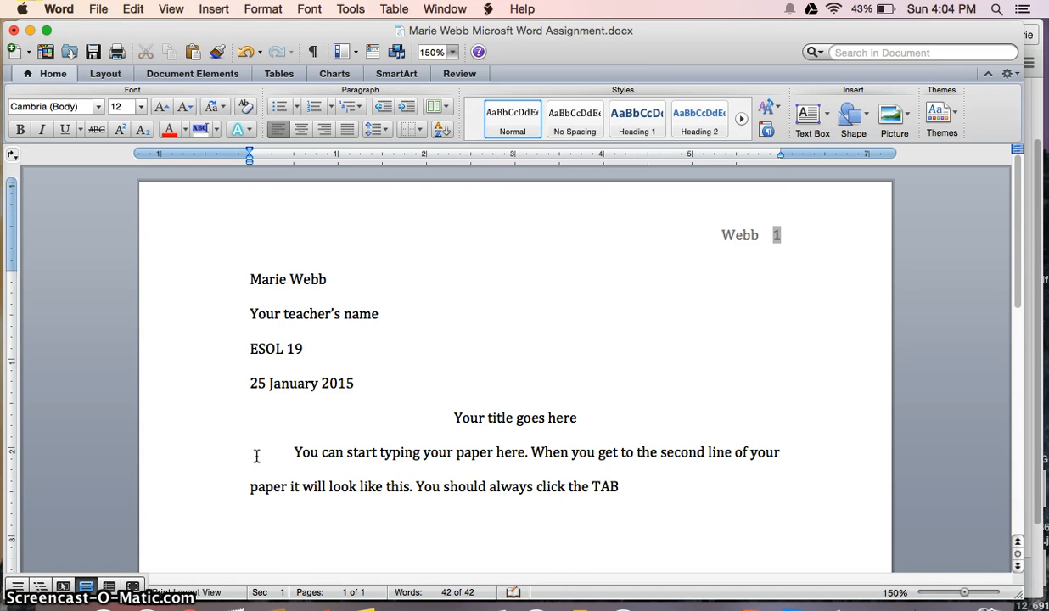
{"action": "type", "text": " BUTTON when you start"}
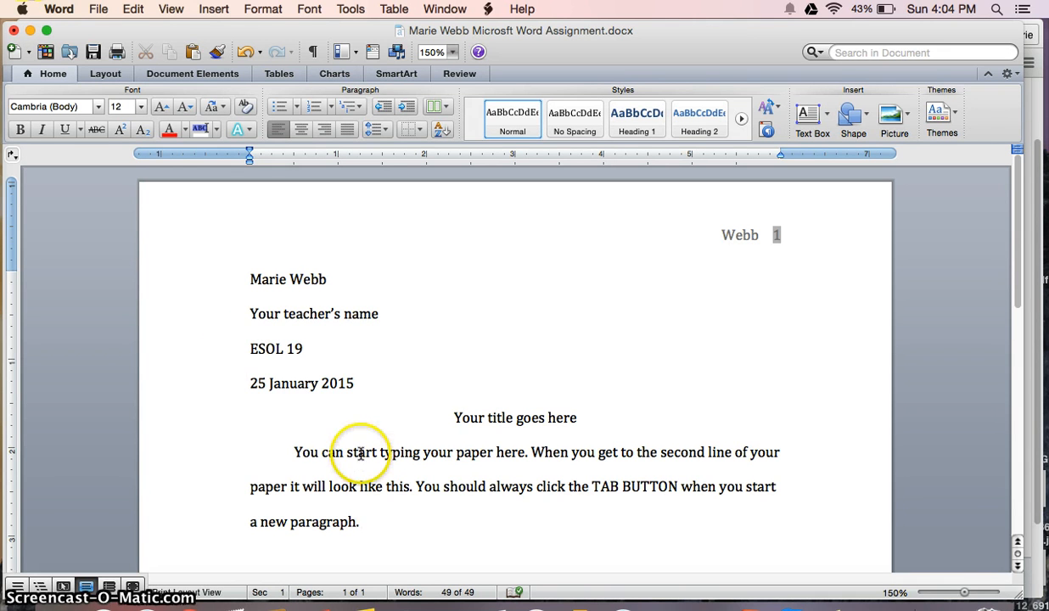
Add blank lines from page 2 until a third page appears with the surname and page 3 header
{"action": "left_click", "coordinate": [563, 415]}
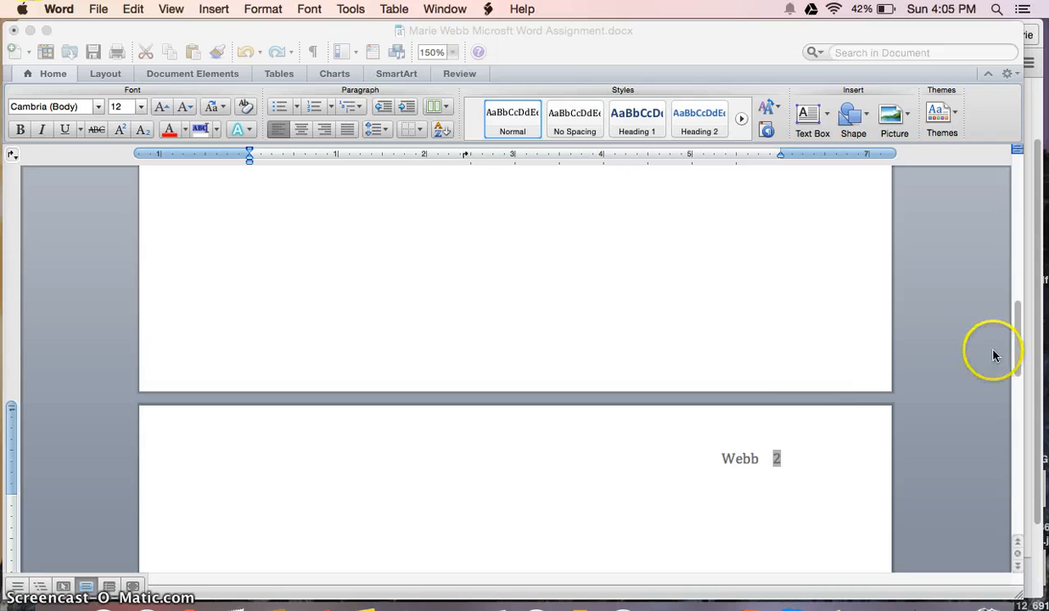
{"action": "left_click", "coordinate": [1018, 323]}
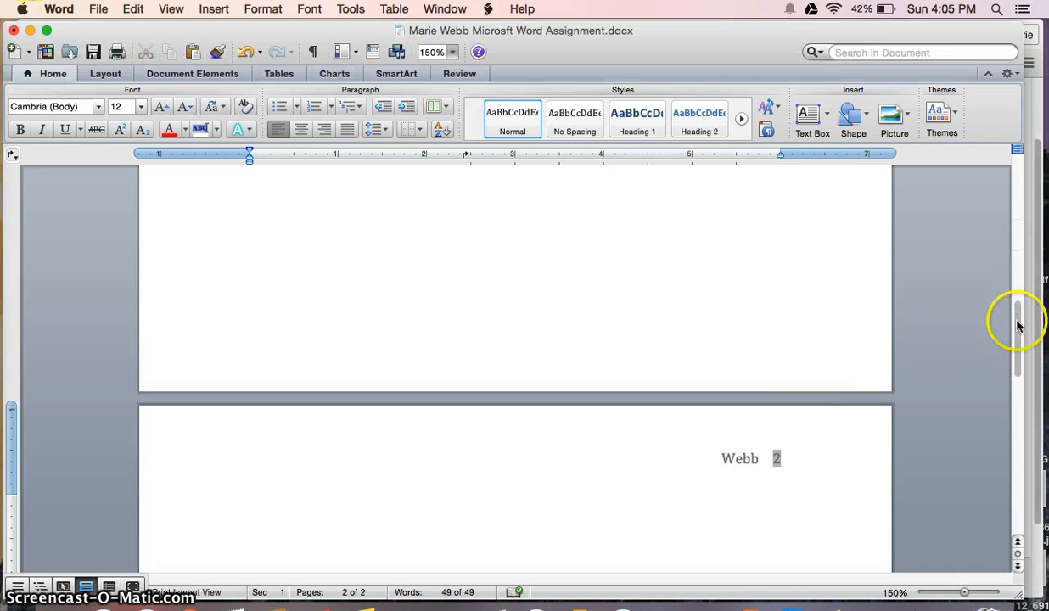
{"action": "left_click_drag", "start_coordinate": [1017, 324], "coordinate": [977, 355]}
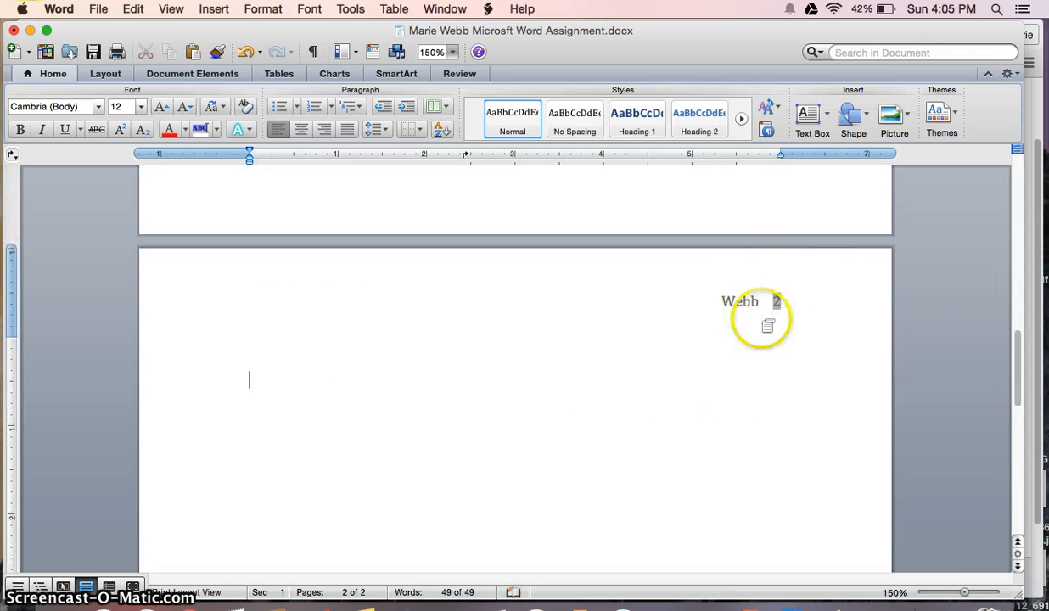
{"action": "left_click", "coordinate": [721, 391]}
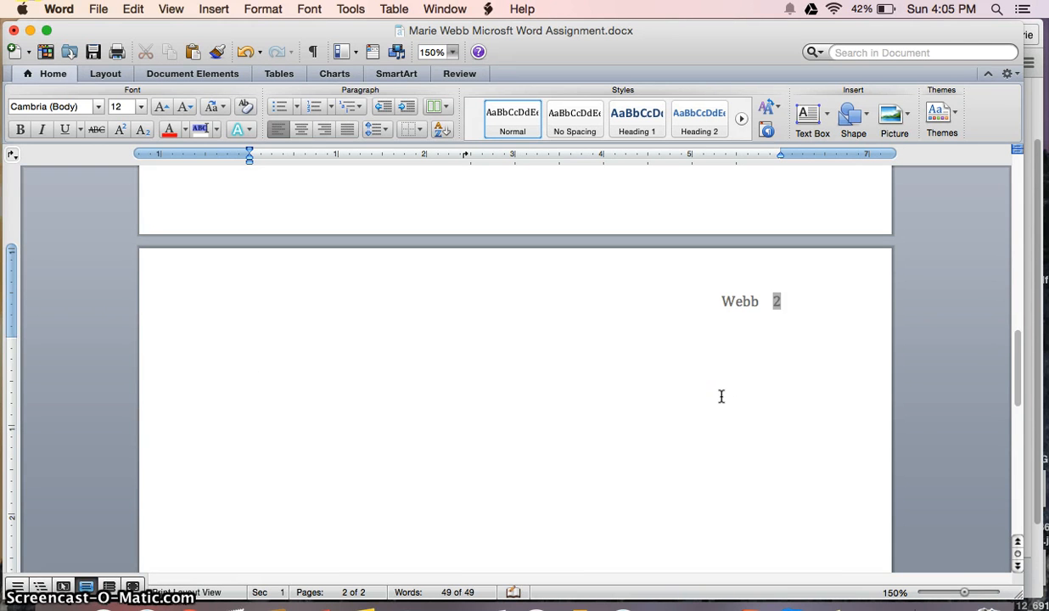
{"action": "scroll", "coordinate": [721, 397], "scroll_direction": "down", "scroll_amount": 3}
{"action": "scroll", "coordinate": [721, 396], "scroll_direction": "down", "scroll_amount": 1}
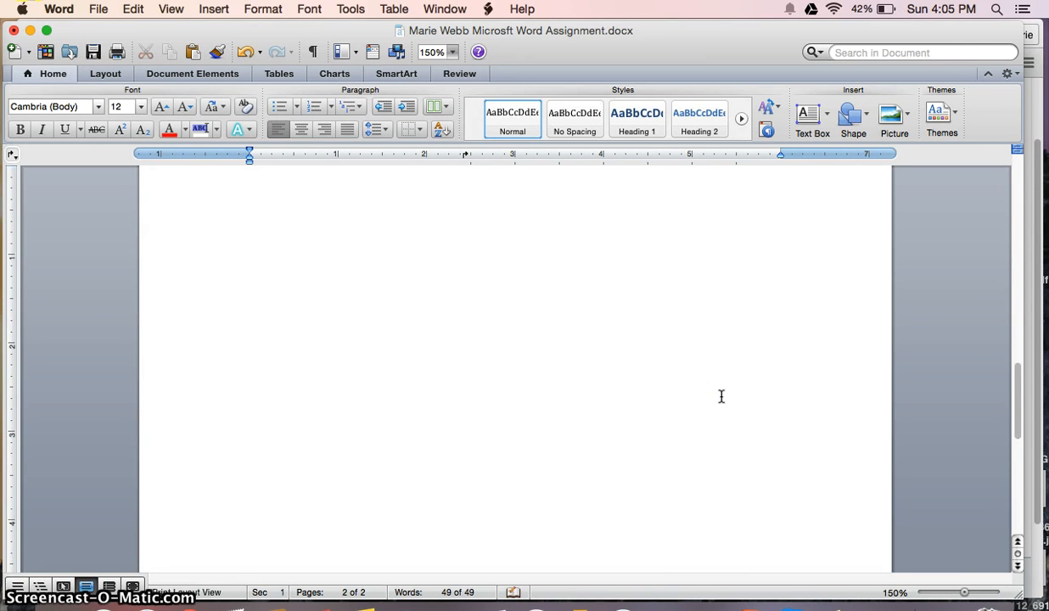
{"action": "key", "text": "Return"}
{"action": "key", "text": "Return"}
{"action": "key", "text": "Return"}
{"action": "key", "text": "Return"}
{"action": "key", "text": "Return"}
{"action": "key", "text": "Return"}
{"action": "key", "text": "Return"}
{"action": "key", "text": "Return"}
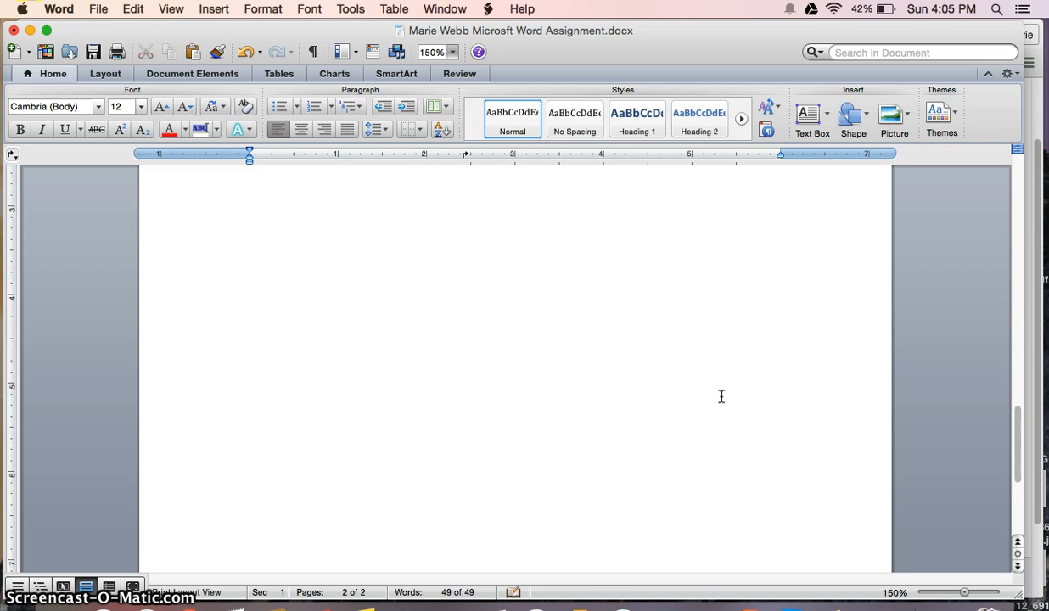
{"action": "key", "text": "Return"}
{"action": "key", "text": "Return"}
{"action": "key", "text": "Return"}
{"action": "key", "text": "Return"}
{"action": "key", "text": "Return"}
{"action": "key", "text": "Return"}
{"action": "key", "text": "Return"}
{"action": "key", "text": "Return"}
{"action": "key", "text": "Return"}
{"action": "key", "text": "Return"}
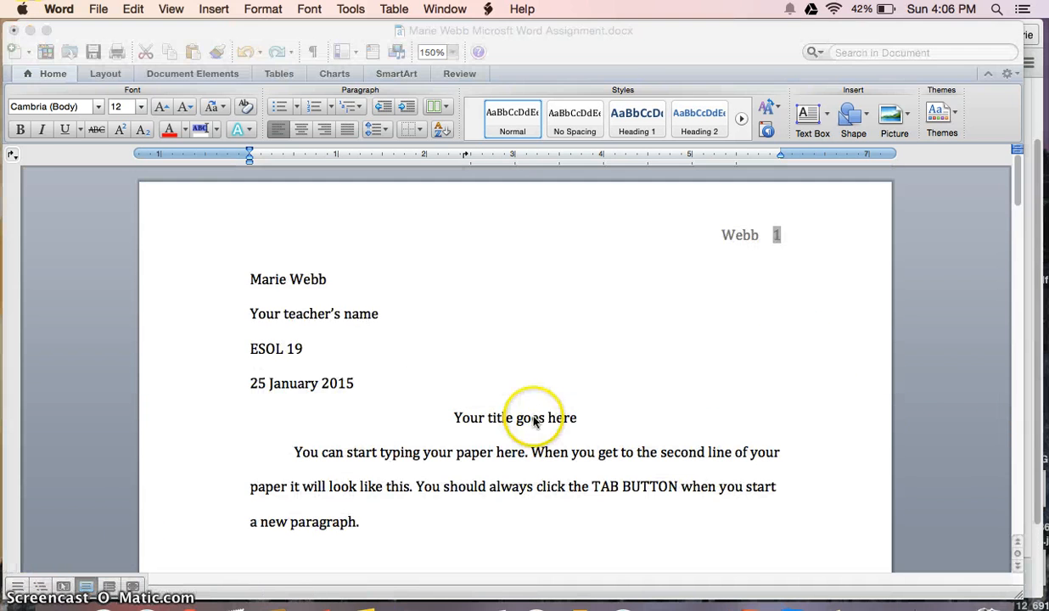
Save the paper and minimize the Word window to reveal the Canvas page behind it
{"action": "left_click", "coordinate": [400, 329]}
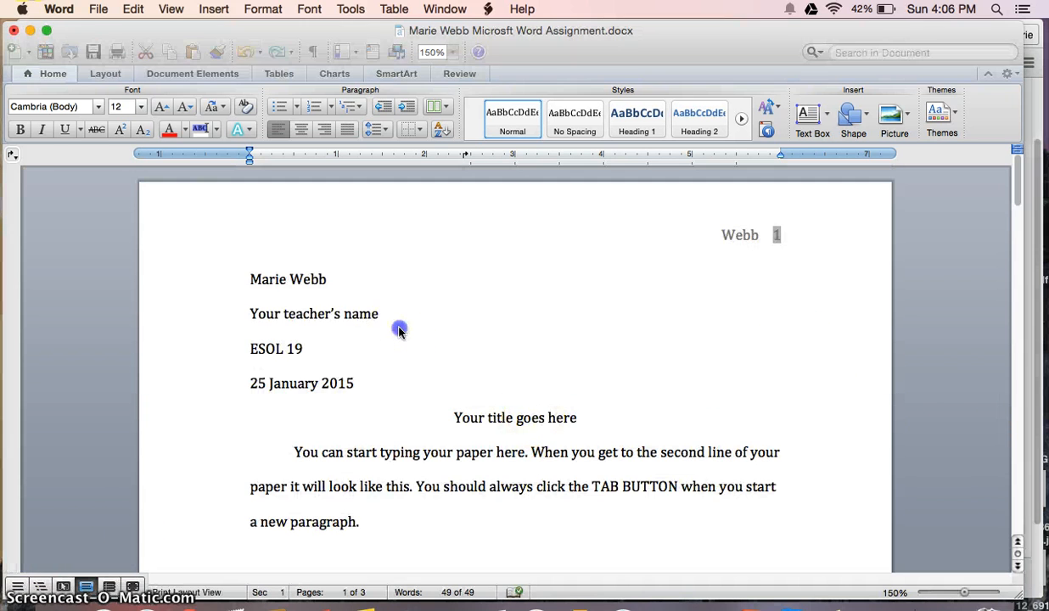
{"action": "left_click", "coordinate": [102, 11]}
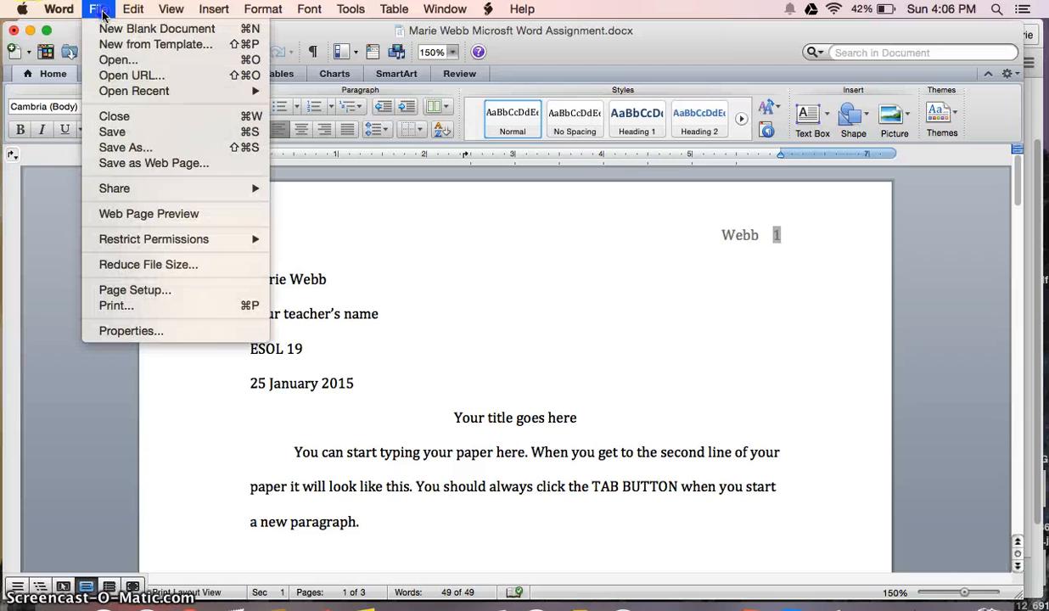
{"action": "left_click", "coordinate": [125, 134]}
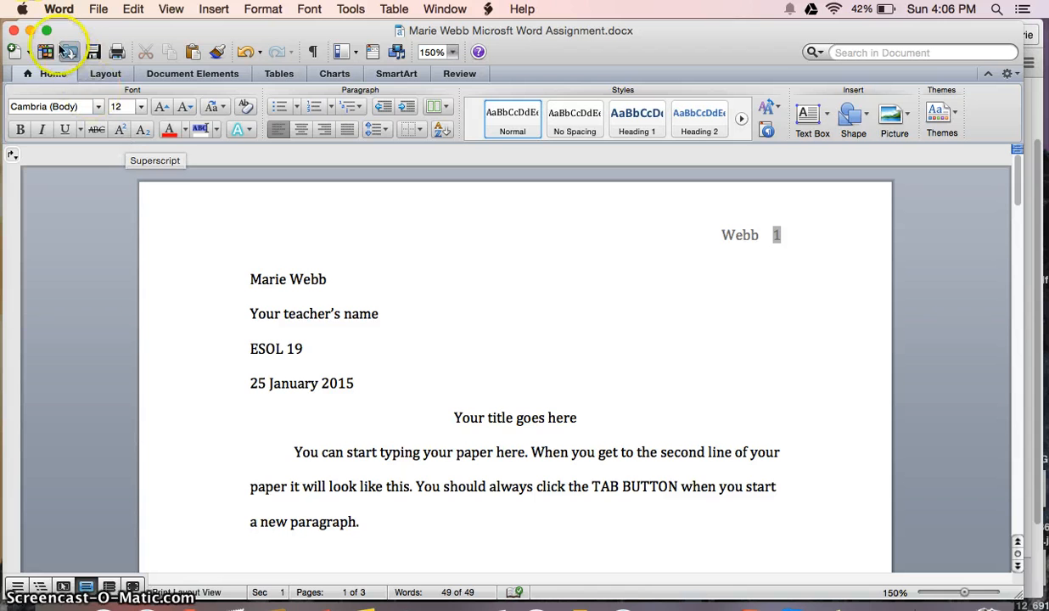
{"action": "left_click", "coordinate": [30, 31]}
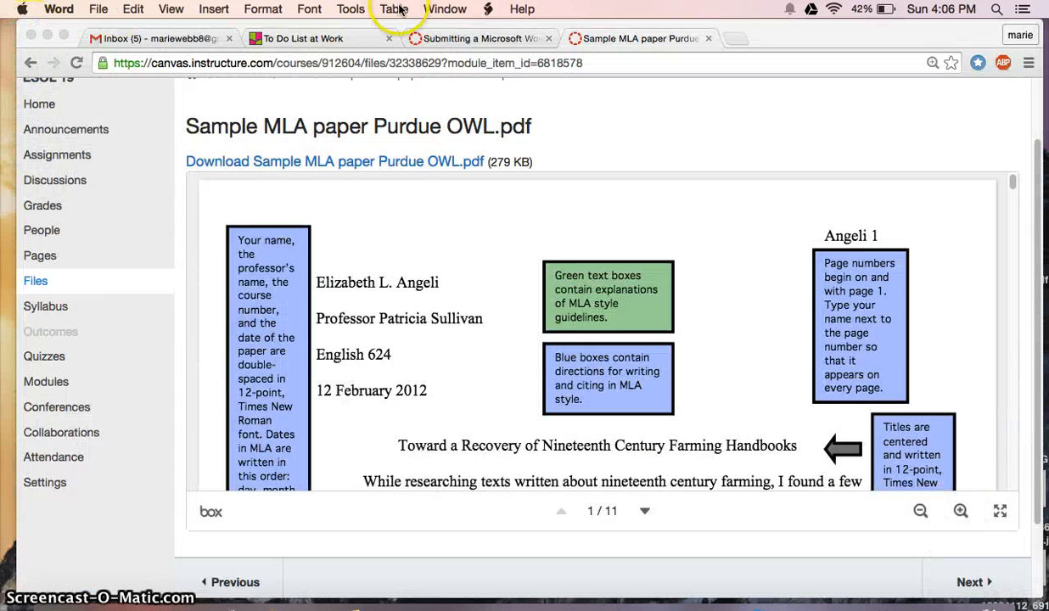
Navigate through the course to the Submitting a Microsoft Word File Practice Assignment
{"action": "left_click", "coordinate": [454, 39]}
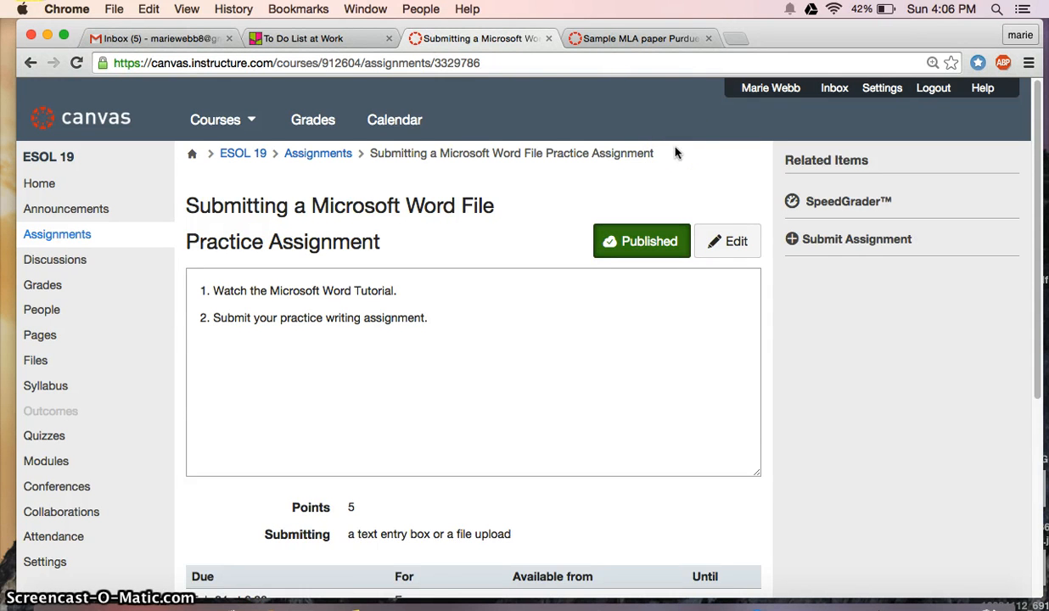
{"action": "left_click", "coordinate": [306, 161]}
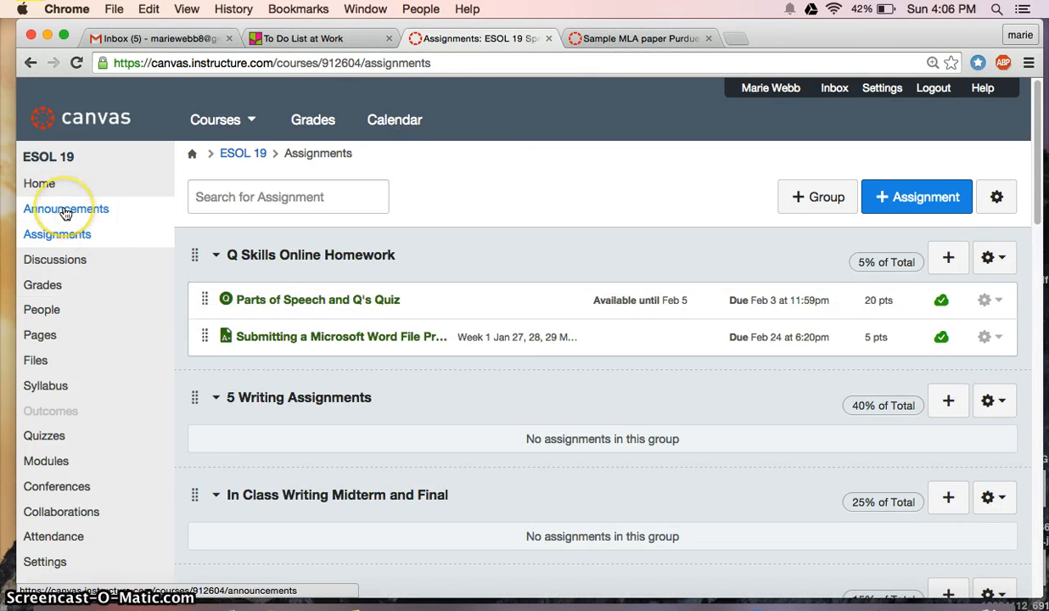
{"action": "left_click", "coordinate": [39, 183]}
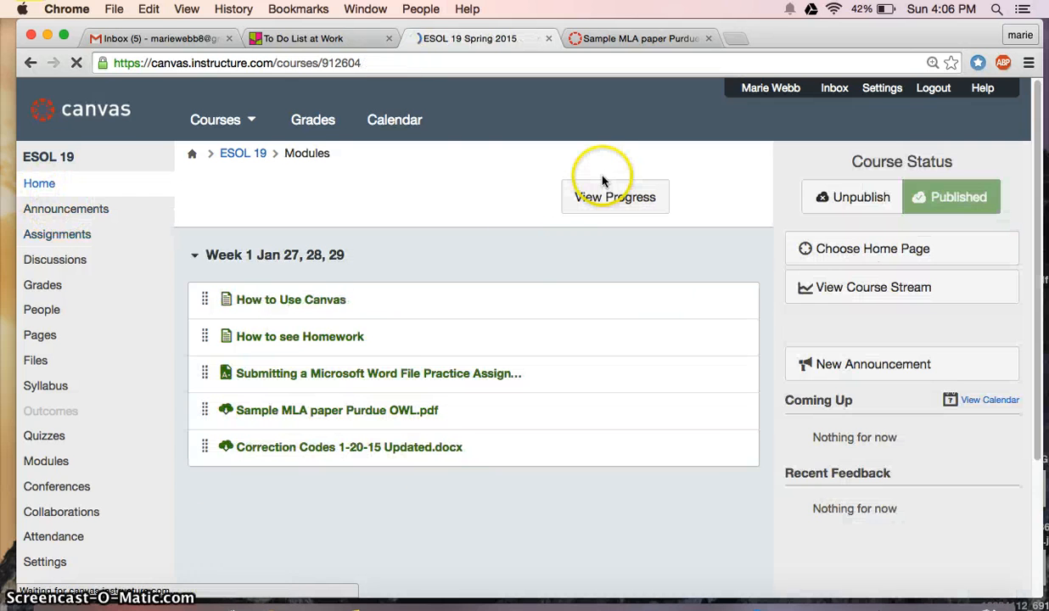
{"action": "left_click", "coordinate": [373, 382]}
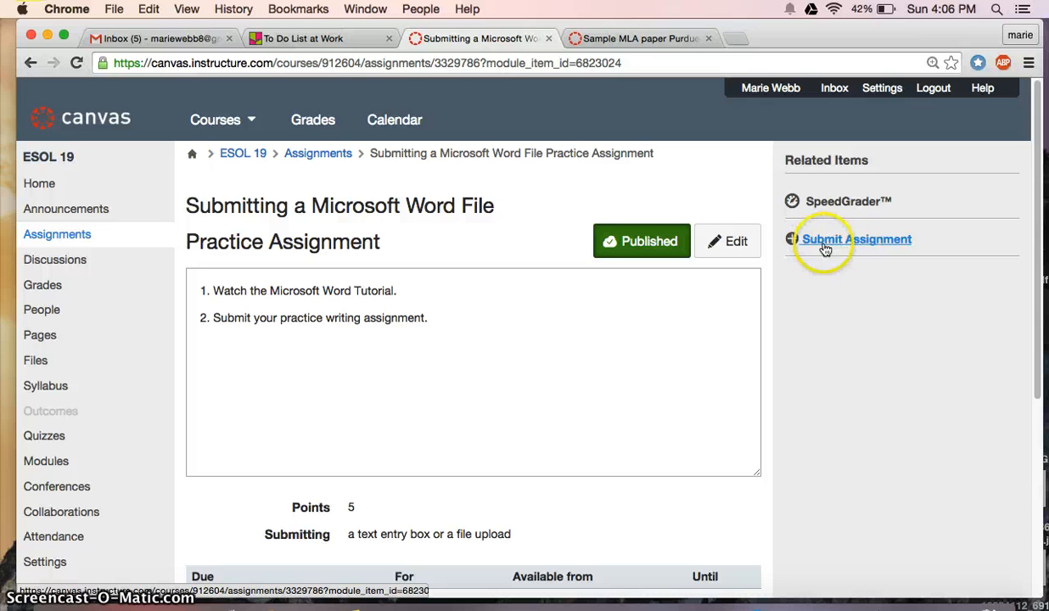
Attach the saved Word Assignment .docx, add a short homework comment, and submit it
{"action": "left_click", "coordinate": [891, 241]}
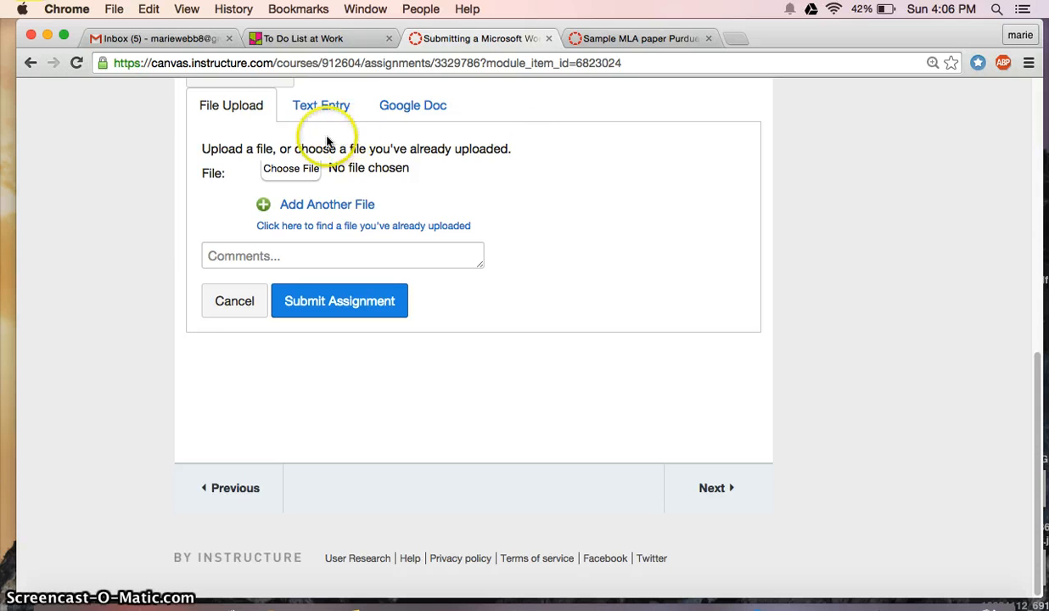
{"action": "left_click", "coordinate": [295, 171]}
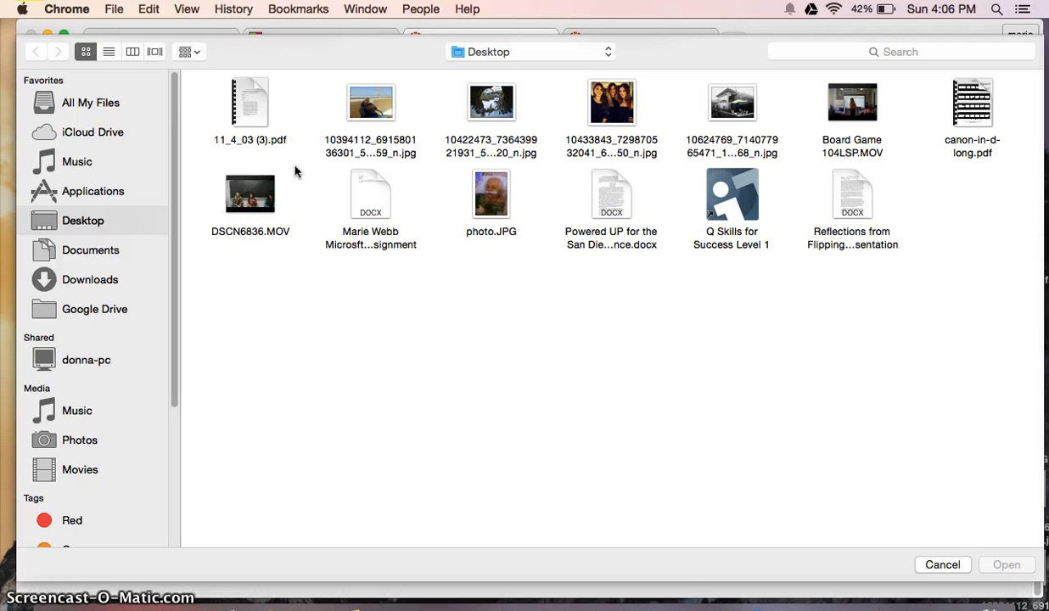
{"action": "left_click", "coordinate": [105, 225]}
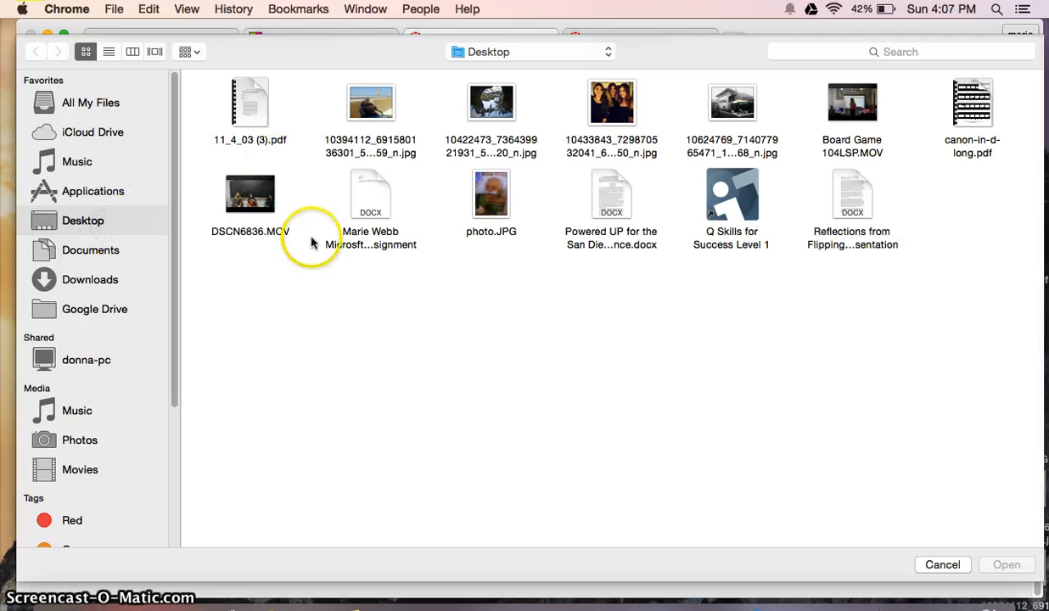
{"action": "left_click", "coordinate": [356, 194]}
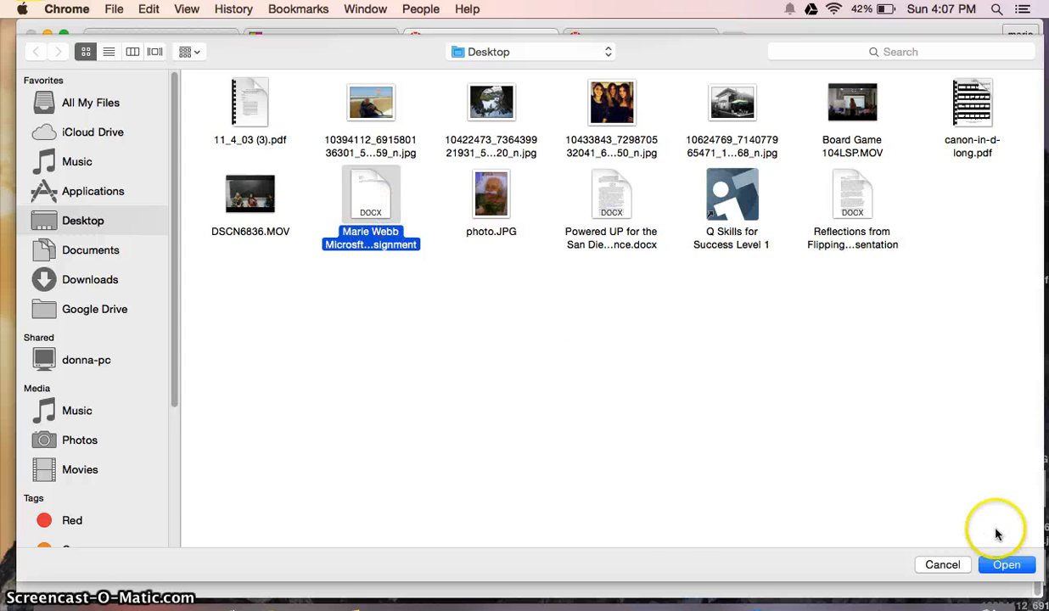
{"action": "left_click", "coordinate": [1004, 565]}
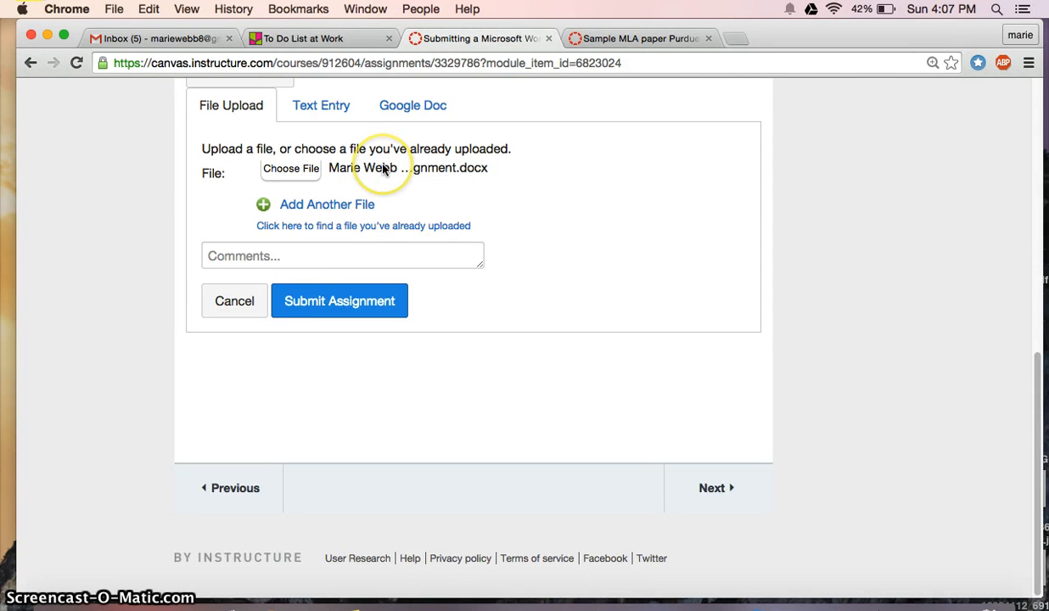
{"action": "left_click", "coordinate": [297, 255]}
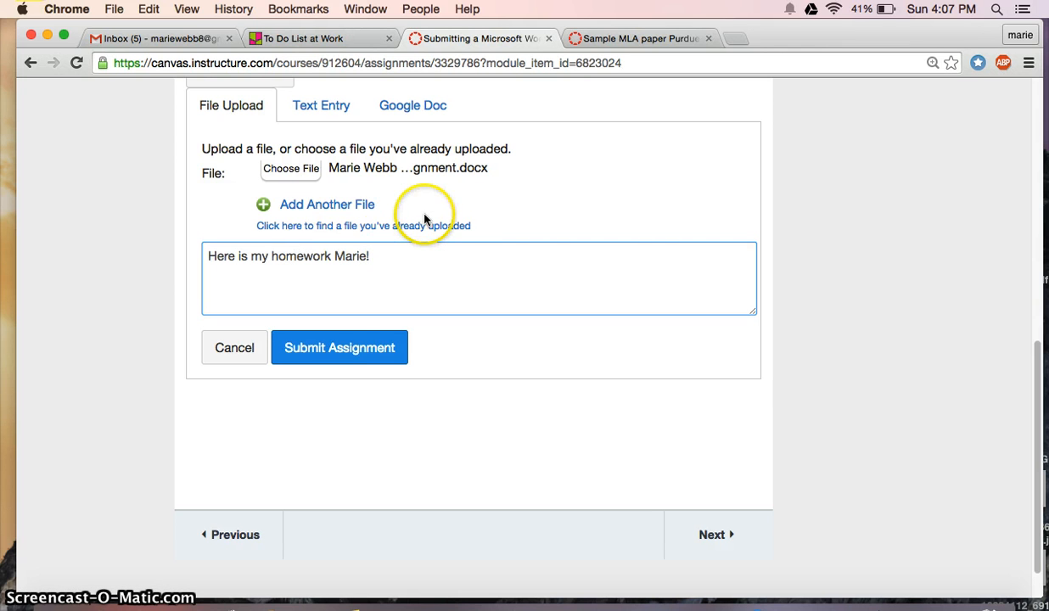
{"action": "left_click", "coordinate": [358, 356]}
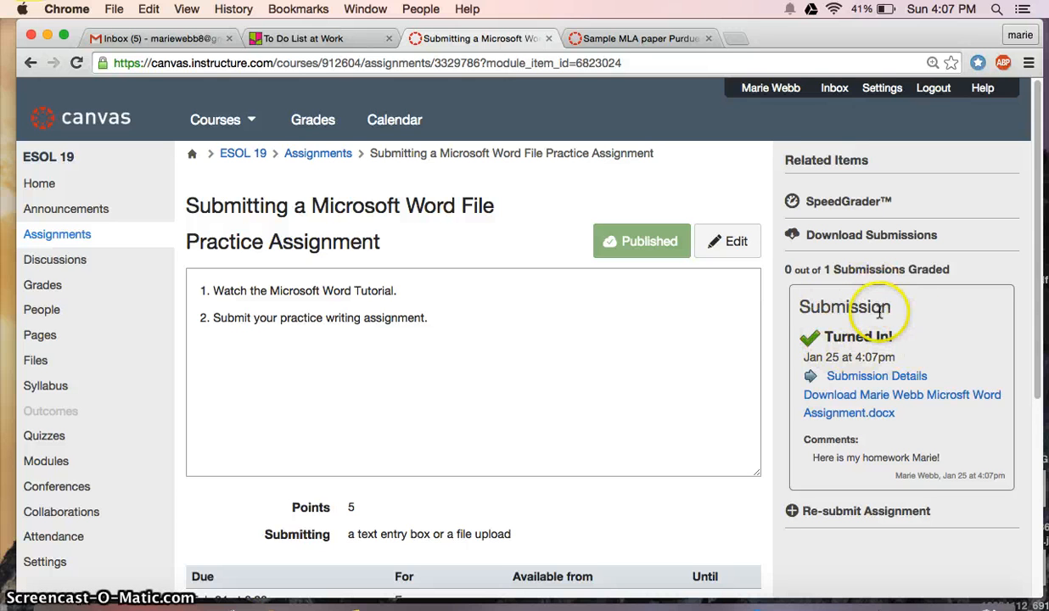
Open the submission details, download the submitted Word file, and cancel a resubmission
{"action": "left_click_drag", "start_coordinate": [1037, 276], "coordinate": [1039, 318]}
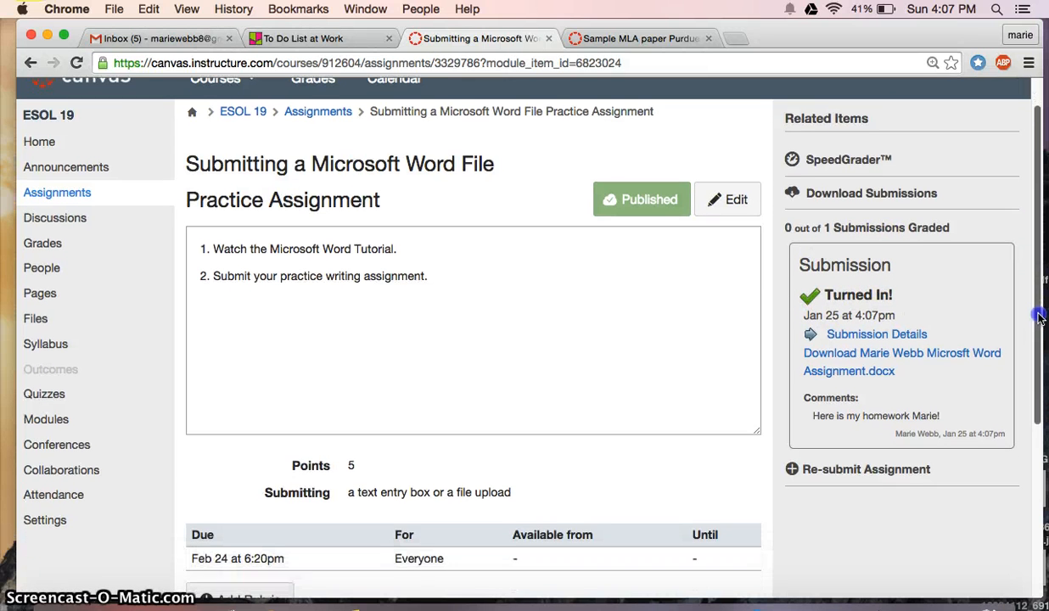
{"action": "left_click", "coordinate": [862, 338]}
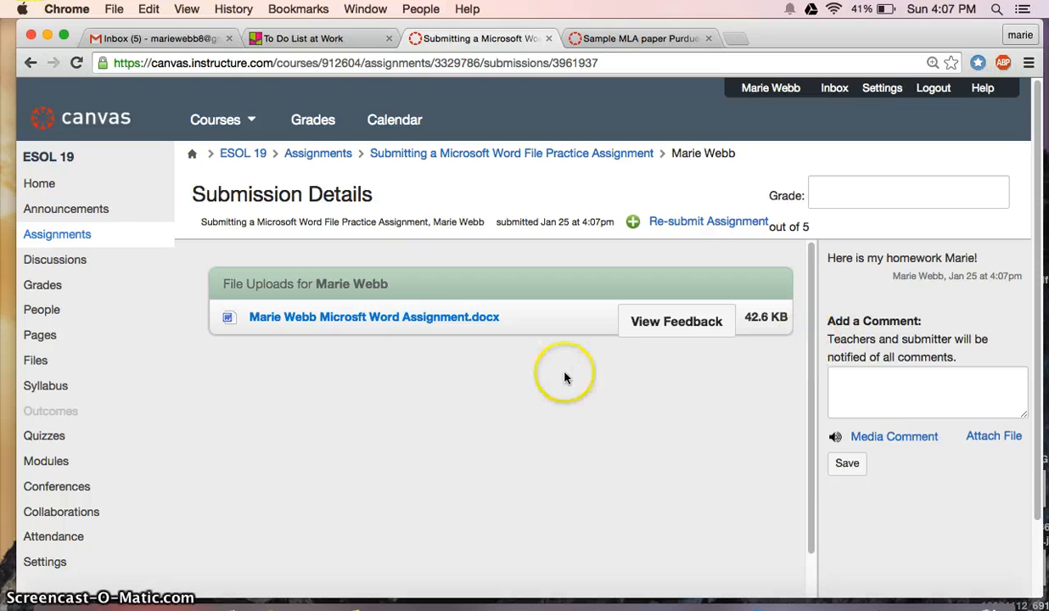
{"action": "left_click", "coordinate": [433, 326]}
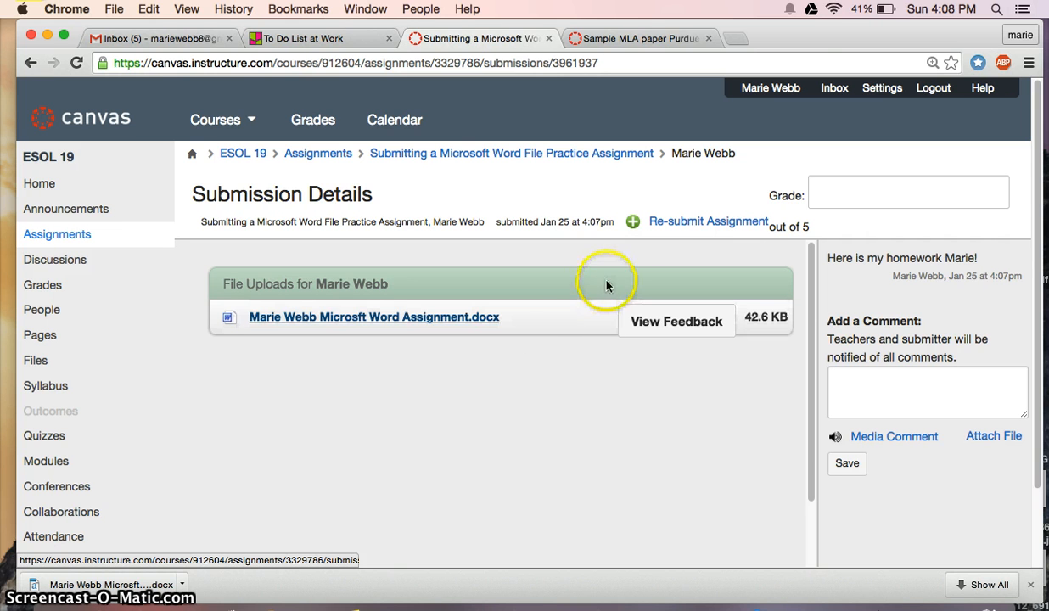
{"action": "left_click", "coordinate": [659, 226]}
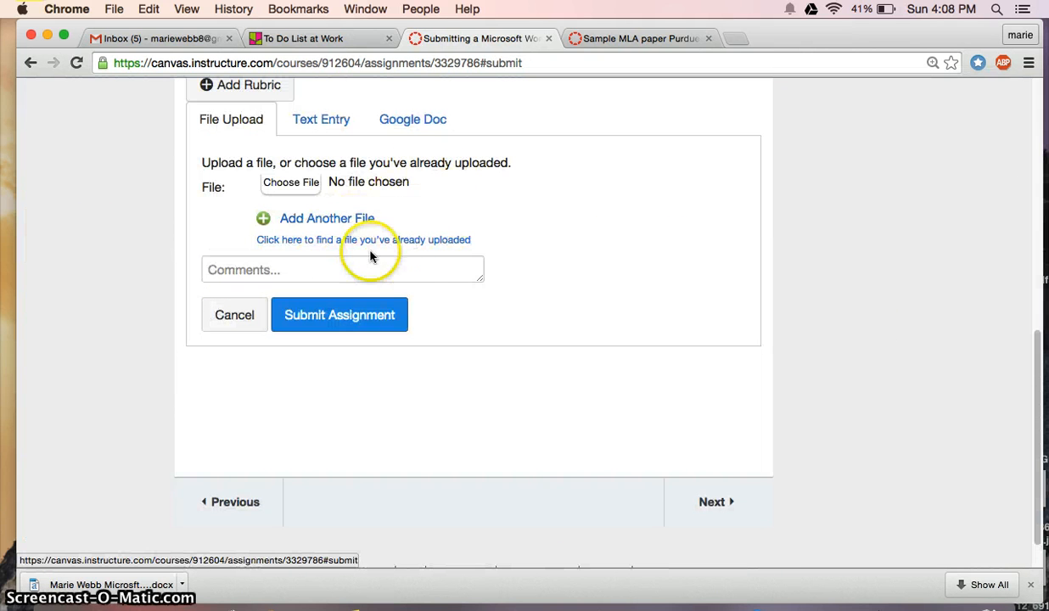
{"action": "left_click", "coordinate": [234, 318]}
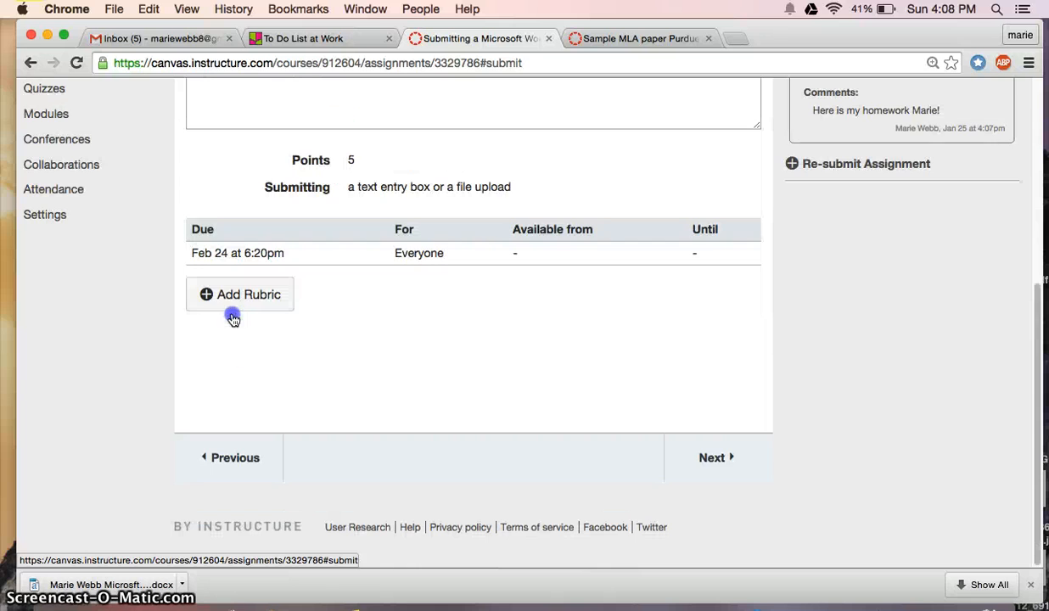
Reopen Submission Details showing the uploaded Word Assignment .docx at 42.6 KB
{"action": "left_click", "coordinate": [1036, 328]}
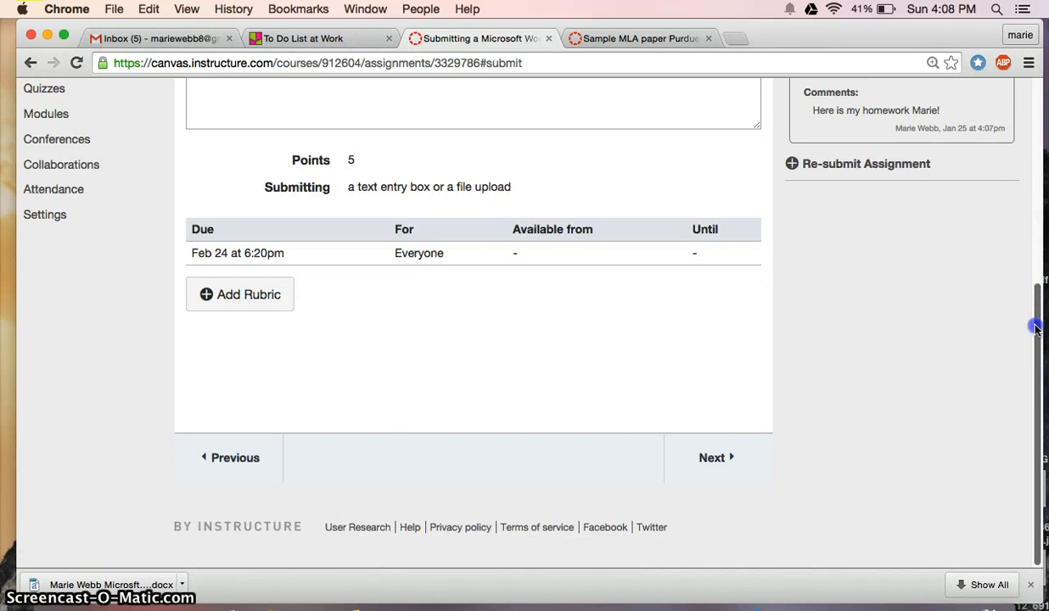
{"action": "left_click_drag", "start_coordinate": [1036, 328], "coordinate": [1036, 200]}
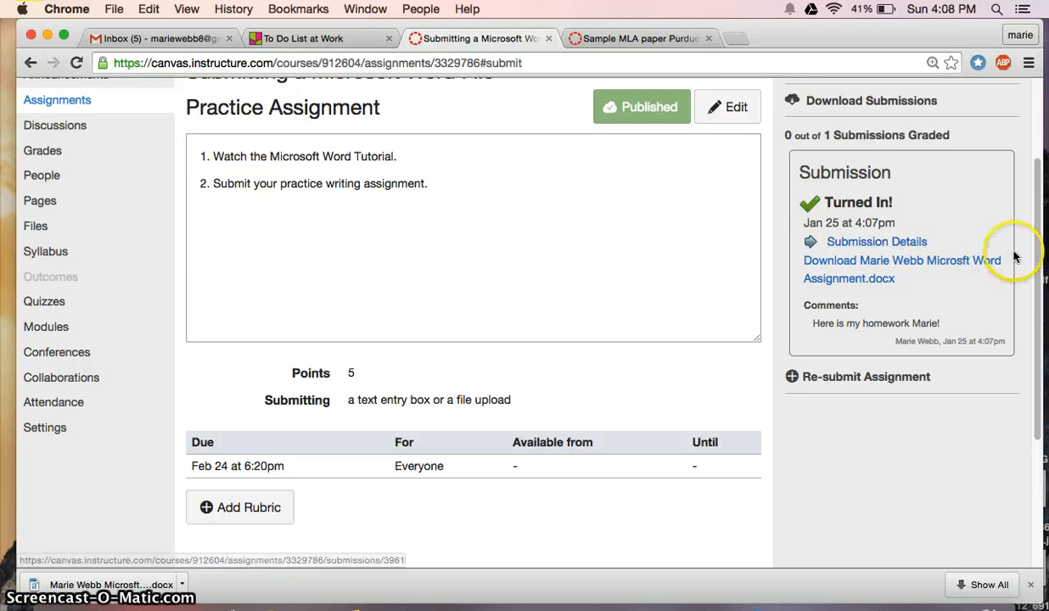
{"action": "left_click_drag", "start_coordinate": [1024, 262], "coordinate": [1030, 219]}
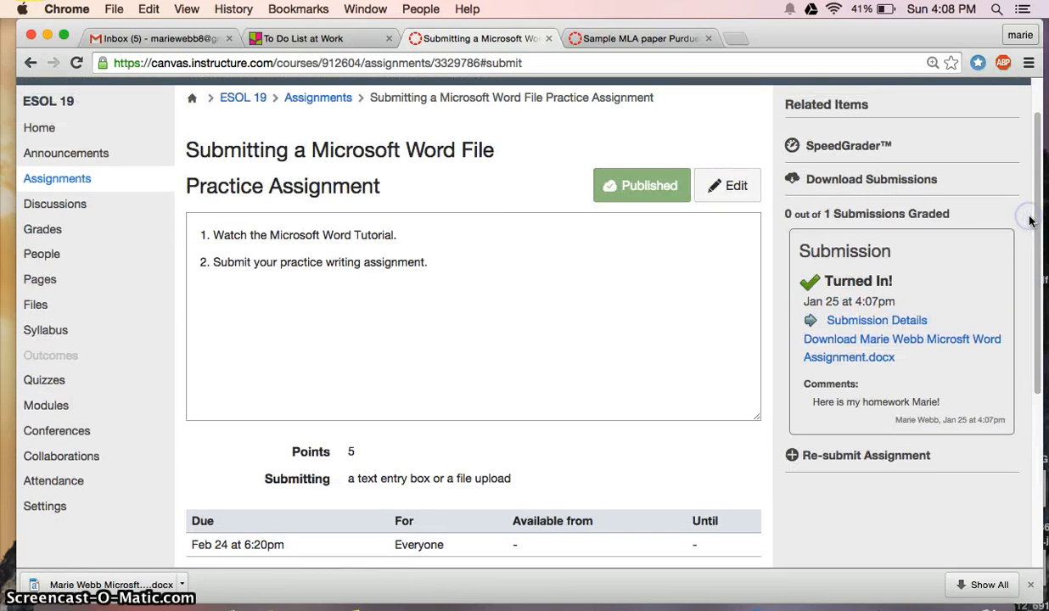
{"action": "left_click", "coordinate": [867, 321]}
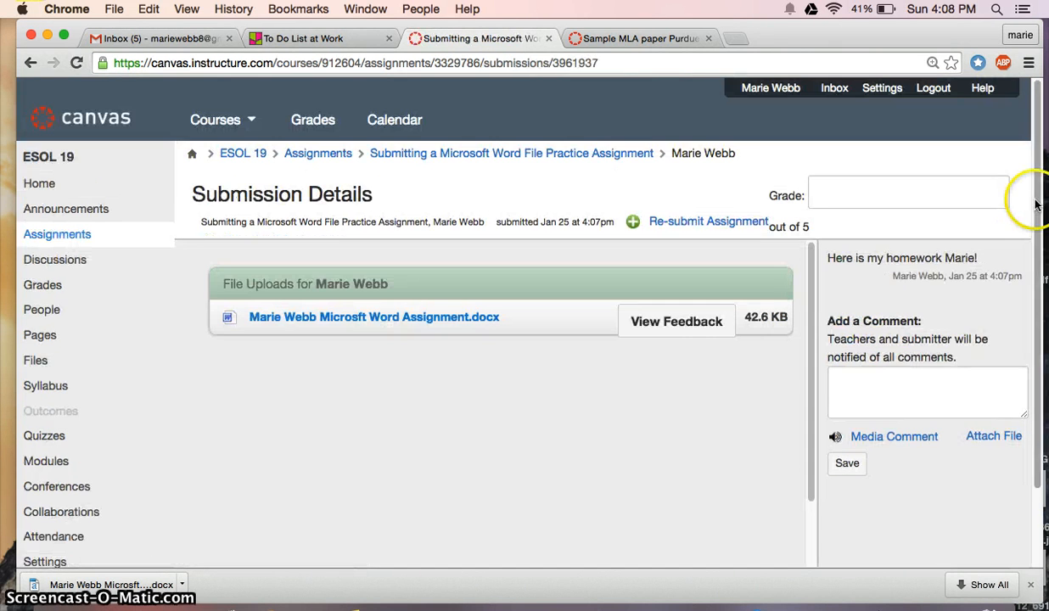
{"action": "left_click_drag", "start_coordinate": [1036, 206], "coordinate": [1033, 246]}
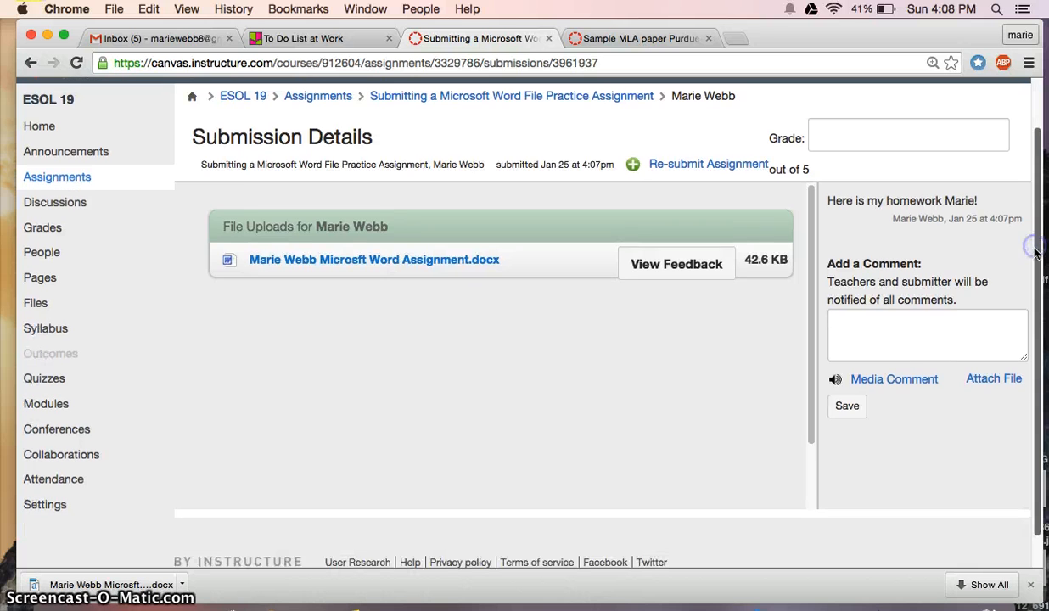
Preview the submitted paper and pin a point comment about the title line
{"action": "left_click", "coordinate": [692, 263]}
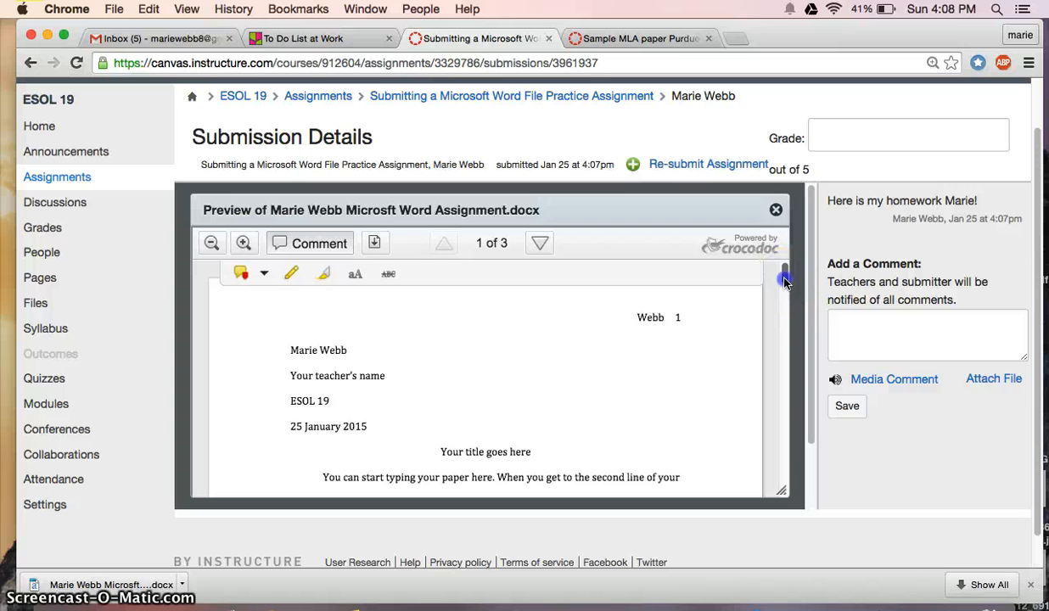
{"action": "mouse_move", "coordinate": [784, 275]}
{"action": "left_mouse_down"}
{"action": "mouse_move", "coordinate": [785, 302]}
{"action": "mouse_move", "coordinate": [785, 292]}
{"action": "left_mouse_up"}
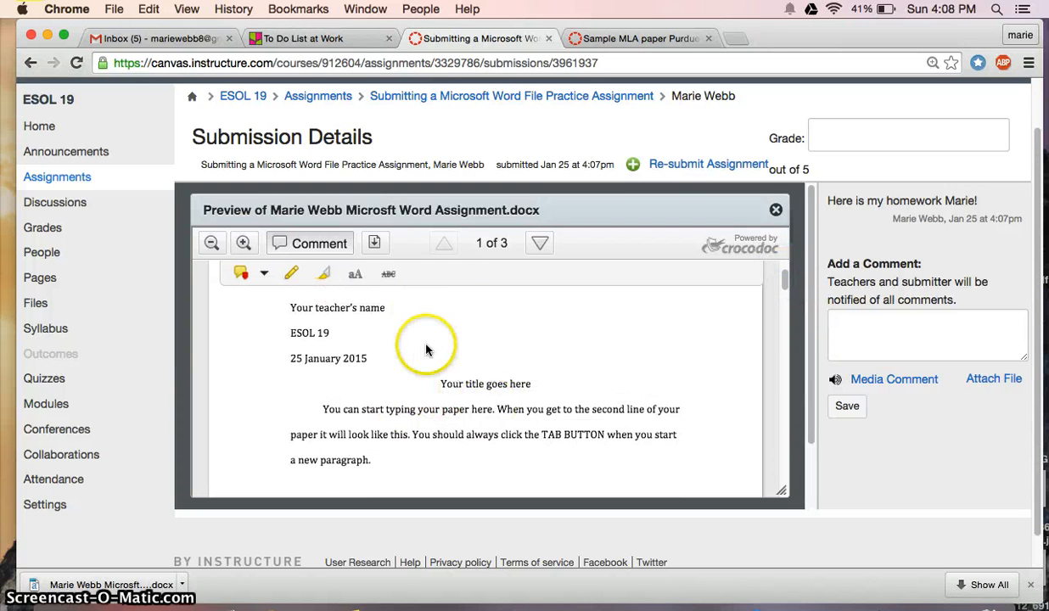
{"action": "left_click", "coordinate": [262, 283]}
{"action": "left_click", "coordinate": [467, 362]}
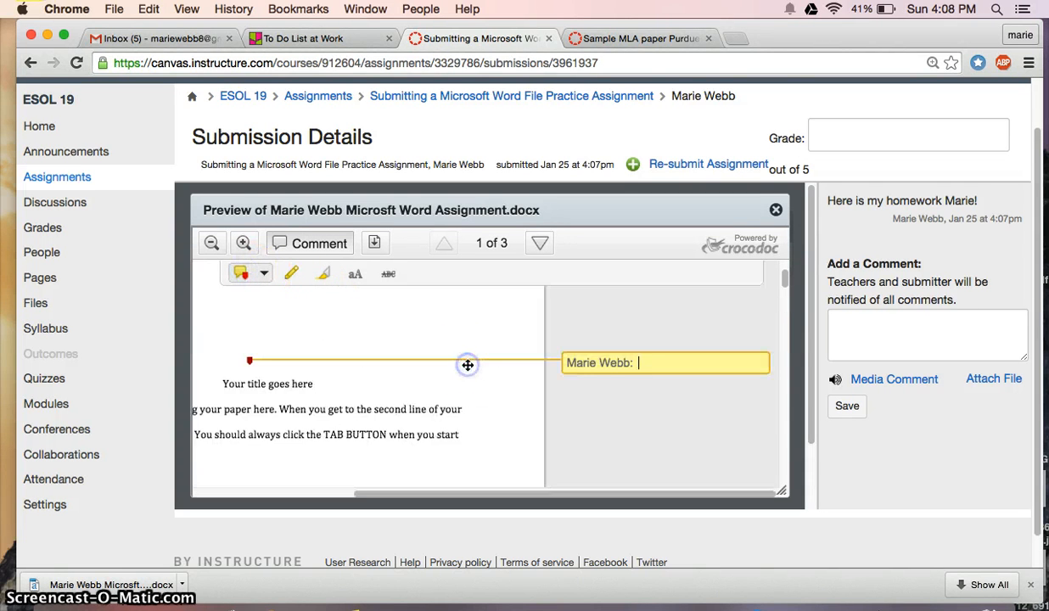
{"action": "mouse_move", "coordinate": [667, 363]}
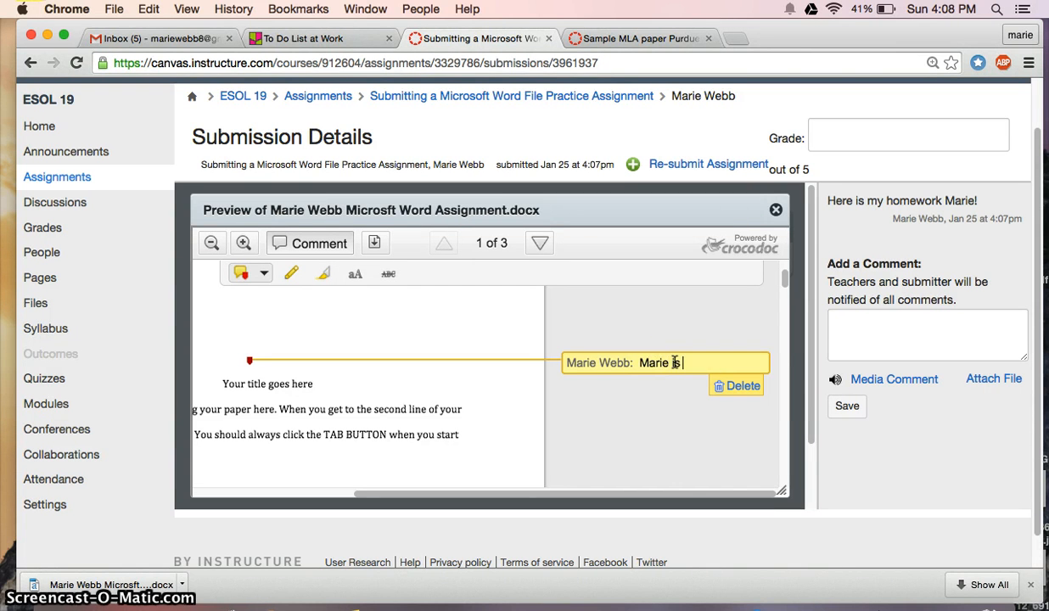
{"action": "type", "text": "Marie is my title ok?"}
{"action": "left_click", "coordinate": [664, 427]}
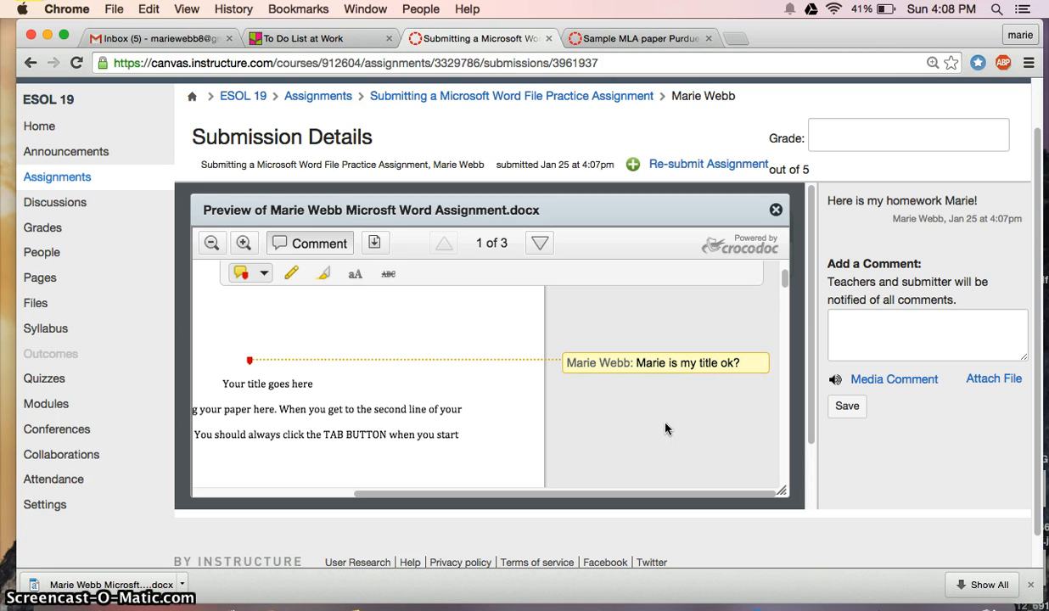
{"action": "left_click_drag", "start_coordinate": [616, 492], "coordinate": [471, 494]}
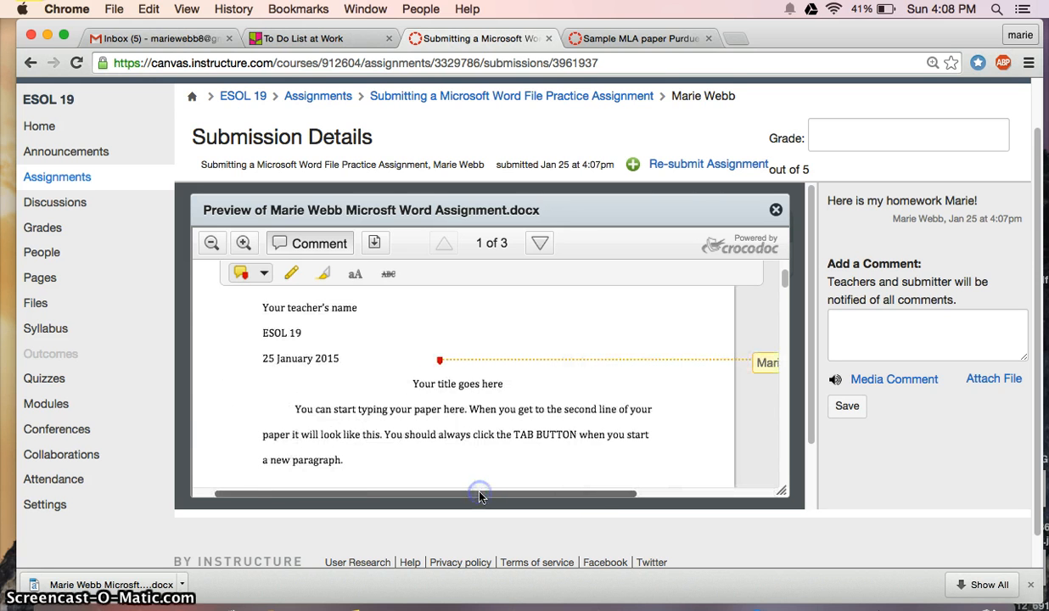
Add a red text annotation 'is this word ok?' above the first paragraph
{"action": "left_click", "coordinate": [355, 273]}
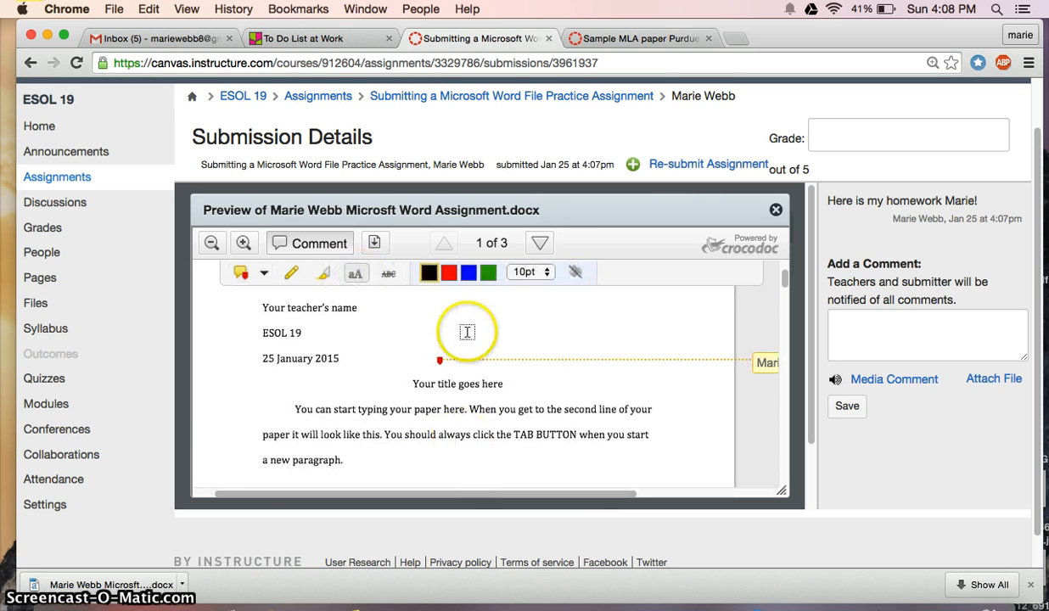
{"action": "left_click", "coordinate": [448, 271]}
{"action": "left_click", "coordinate": [578, 398]}
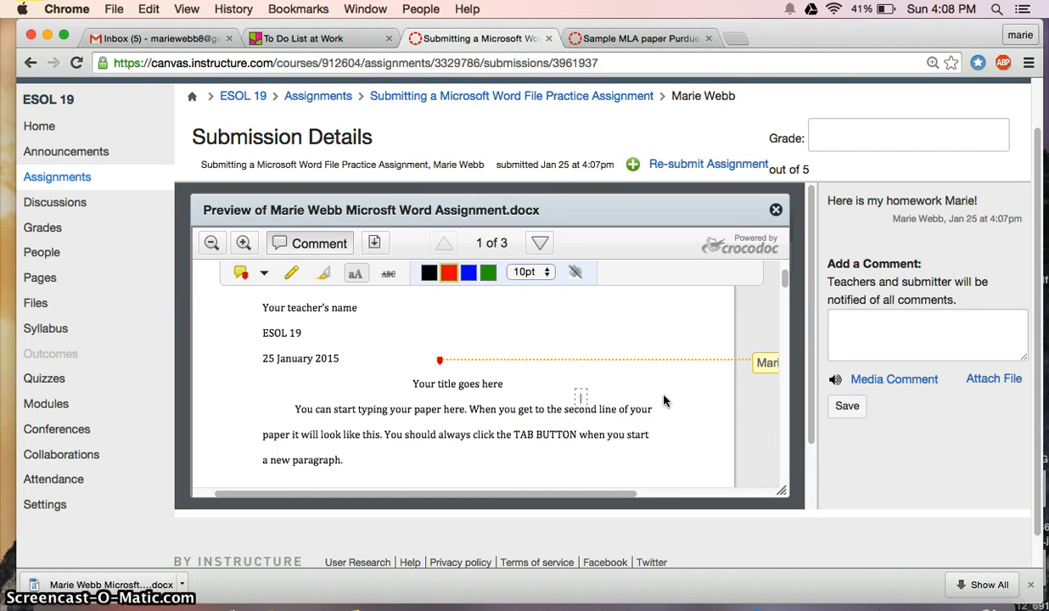
{"action": "type", "text": "is this word c"}
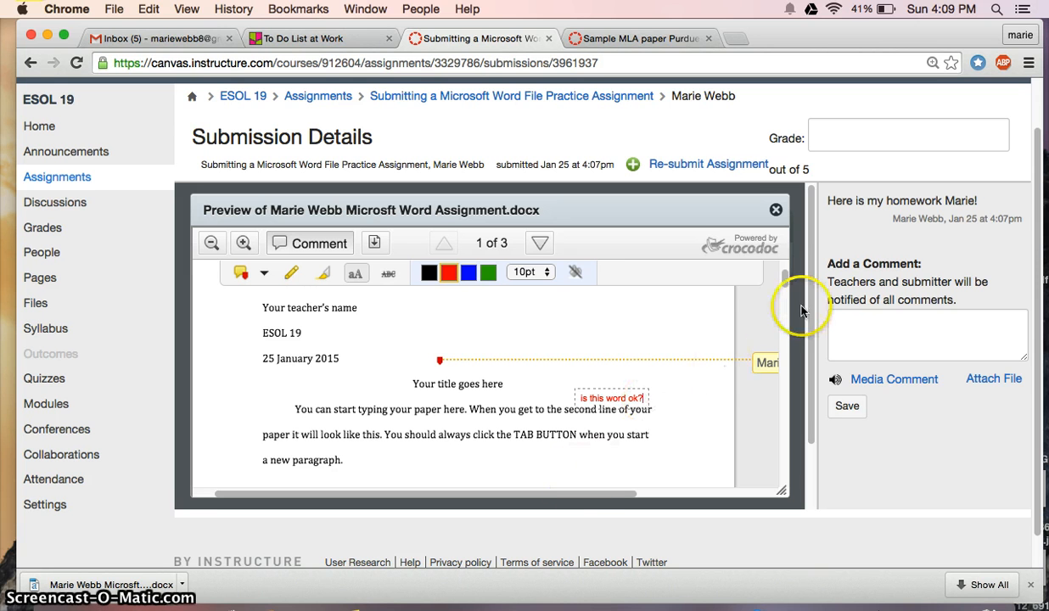
{"action": "left_click_drag", "start_coordinate": [790, 266], "coordinate": [789, 266]}
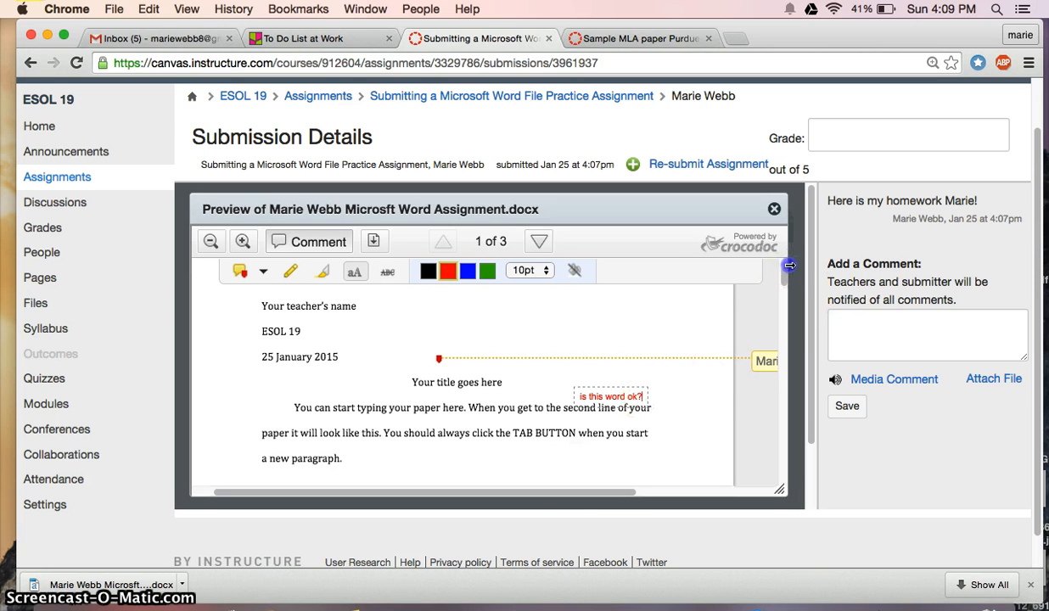
Write a submission comment thanking the reviewer for the advice
{"action": "left_click", "coordinate": [880, 338]}
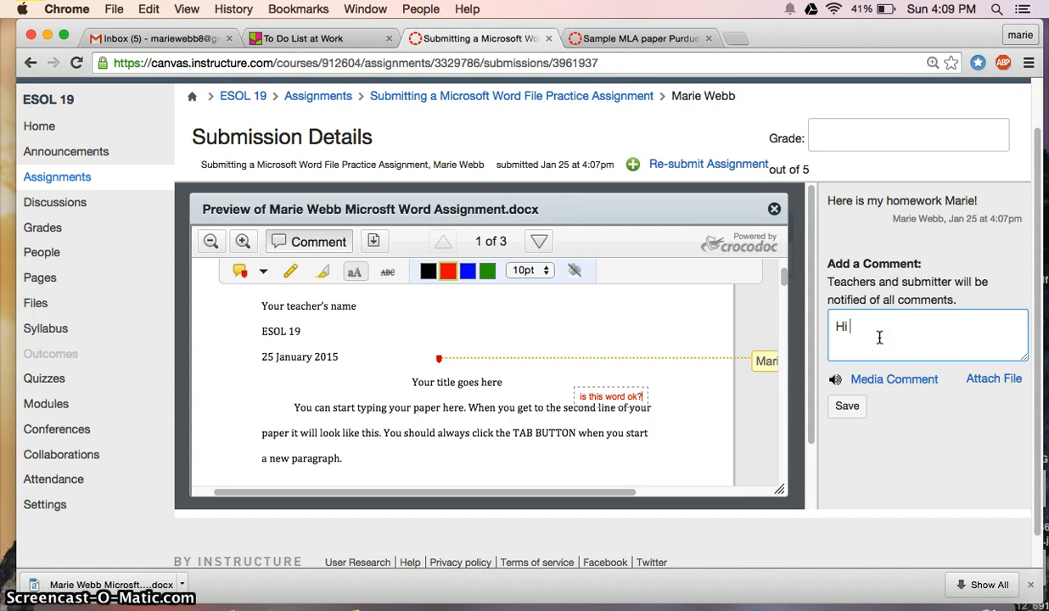
{"action": "type", "text": "Hi Marie thank you for "}
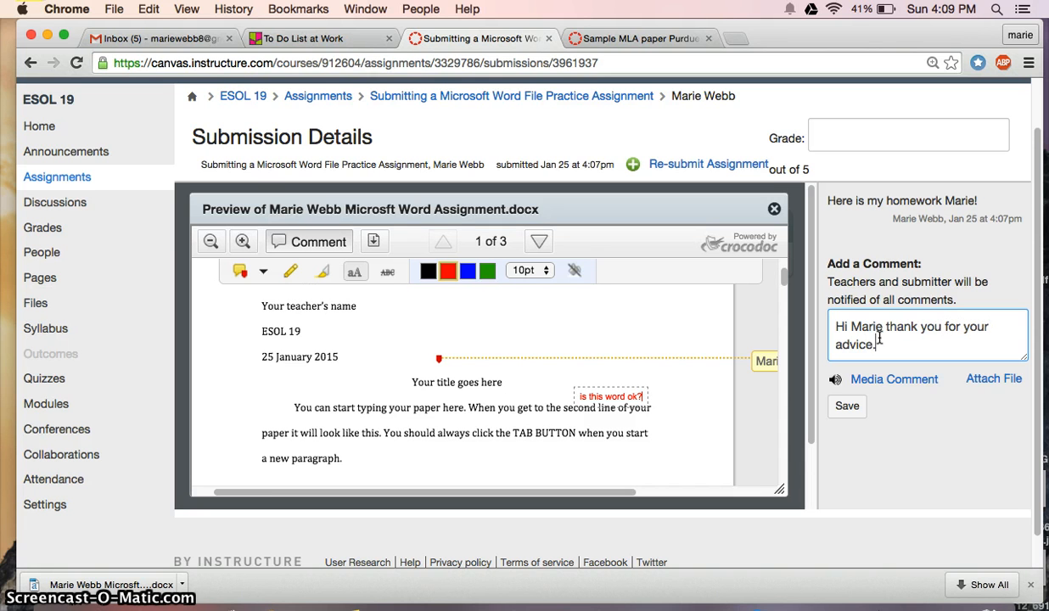
{"action": "type", "text": "your advice."}
{"action": "key", "text": "Return"}
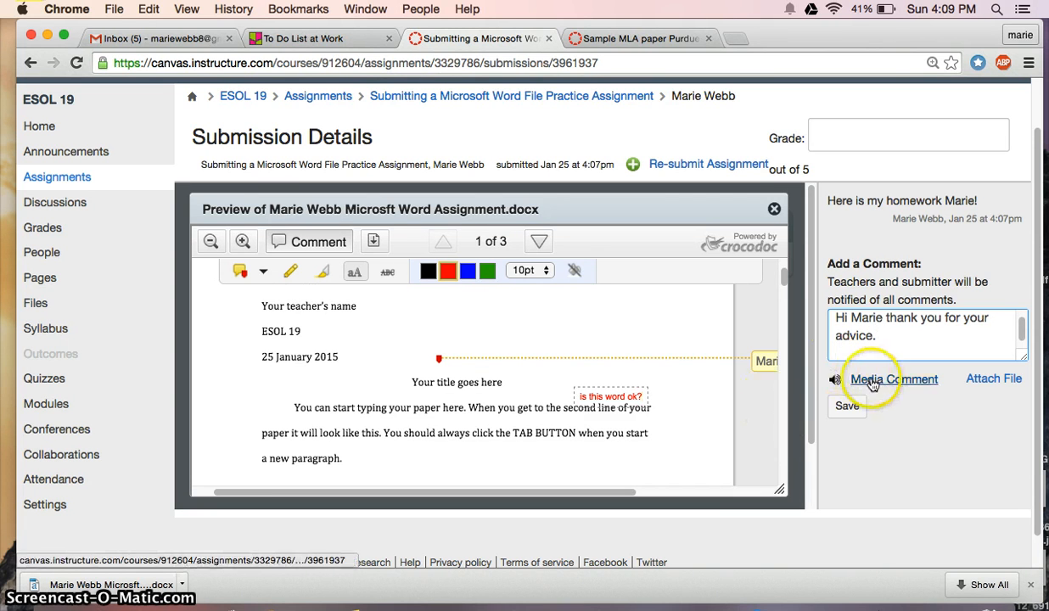
Open the media comment recorder, choose audio-only recording, then close it
{"action": "left_click", "coordinate": [836, 382]}
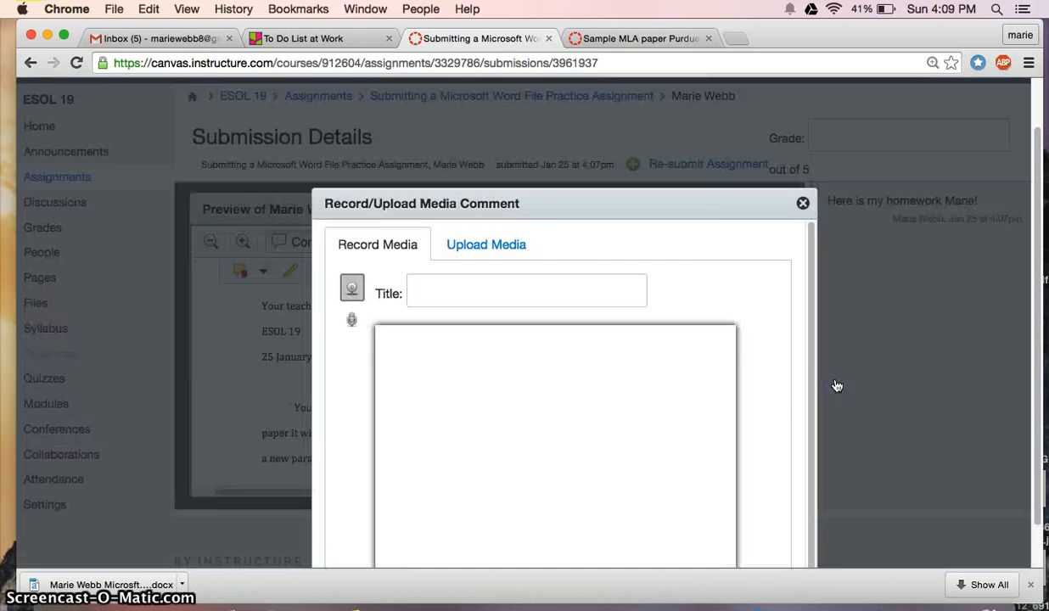
{"action": "left_click", "coordinate": [351, 320]}
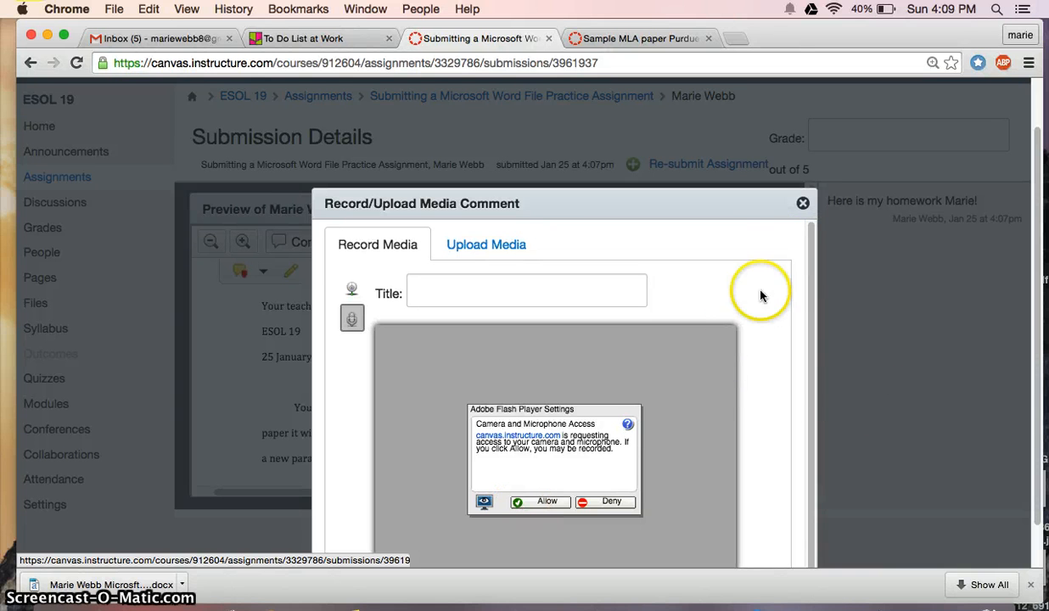
{"action": "left_click", "coordinate": [803, 206]}
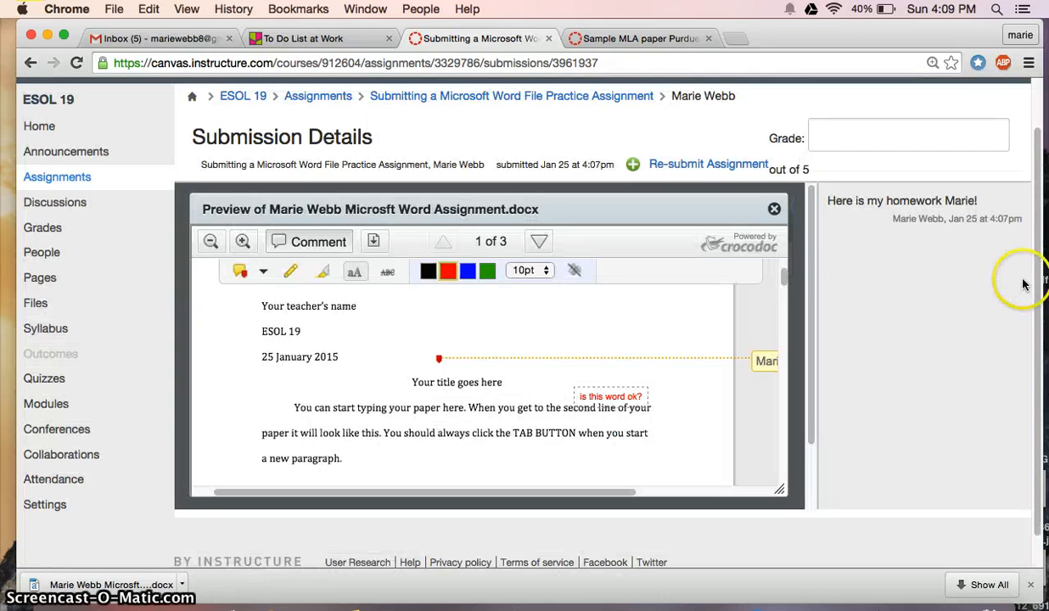
{"action": "left_click_drag", "start_coordinate": [1040, 293], "coordinate": [1035, 235]}
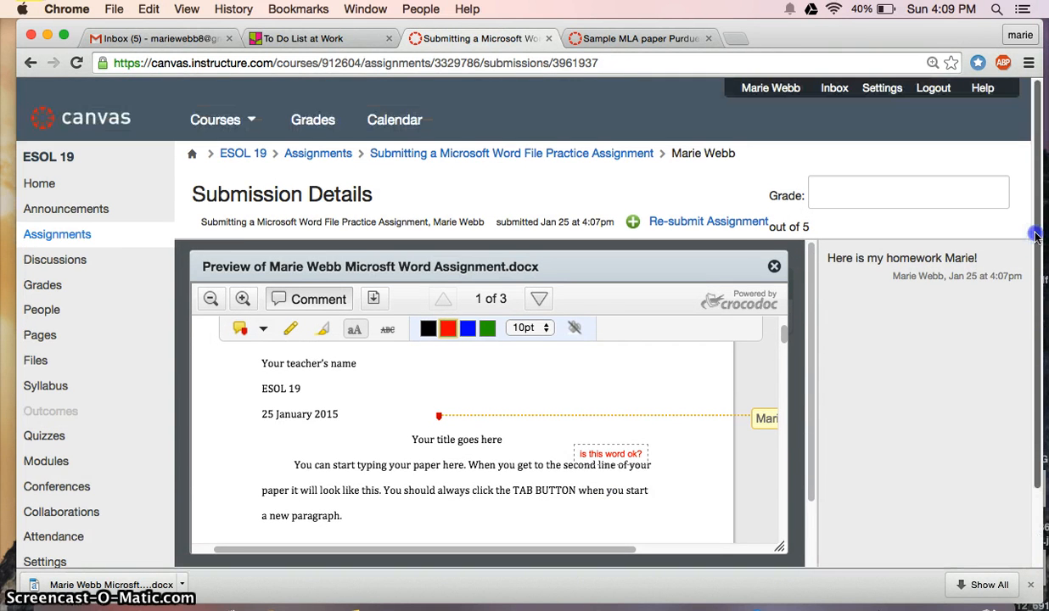
Return via the breadcrumb to the practice assignment page showing Turned In!
{"action": "scroll", "coordinate": [1027, 280], "scroll_direction": "down", "scroll_amount": 3}
{"action": "scroll", "coordinate": [1027, 280], "scroll_direction": "up", "scroll_amount": 2}
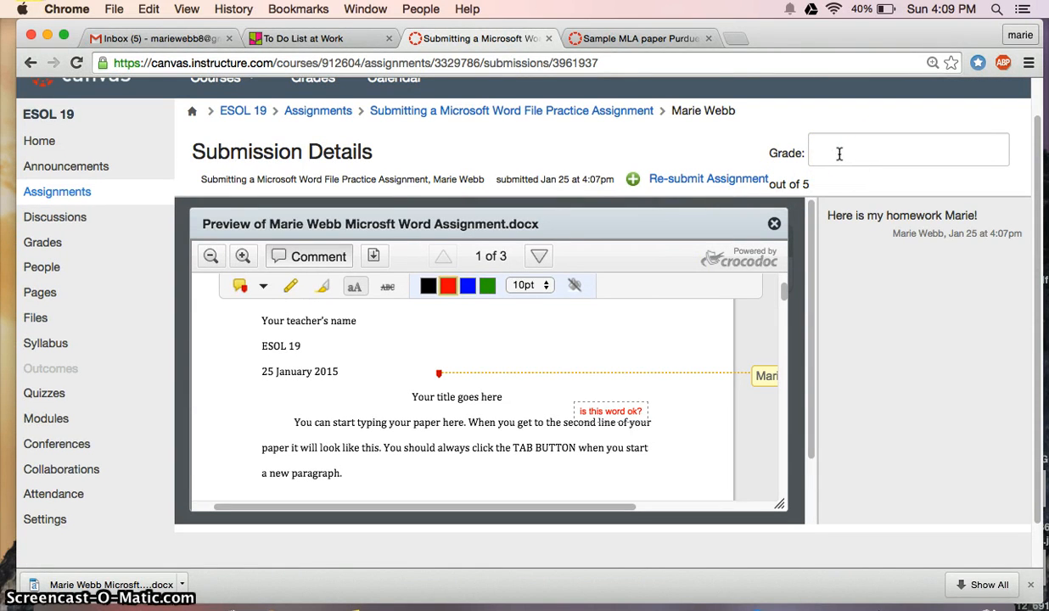
{"action": "left_click", "coordinate": [580, 117]}
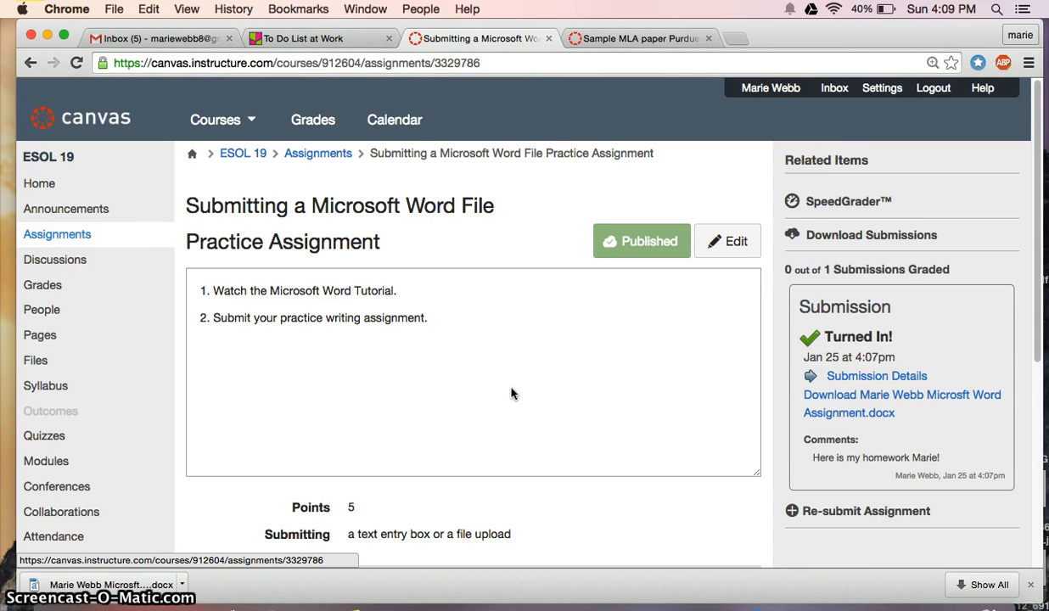
{"action": "left_click", "coordinate": [1035, 280]}
{"action": "mouse_move", "coordinate": [1034, 280]}
{"action": "left_mouse_down"}
{"action": "mouse_move", "coordinate": [1021, 442]}
{"action": "mouse_move", "coordinate": [1021, 284]}
{"action": "left_mouse_up"}
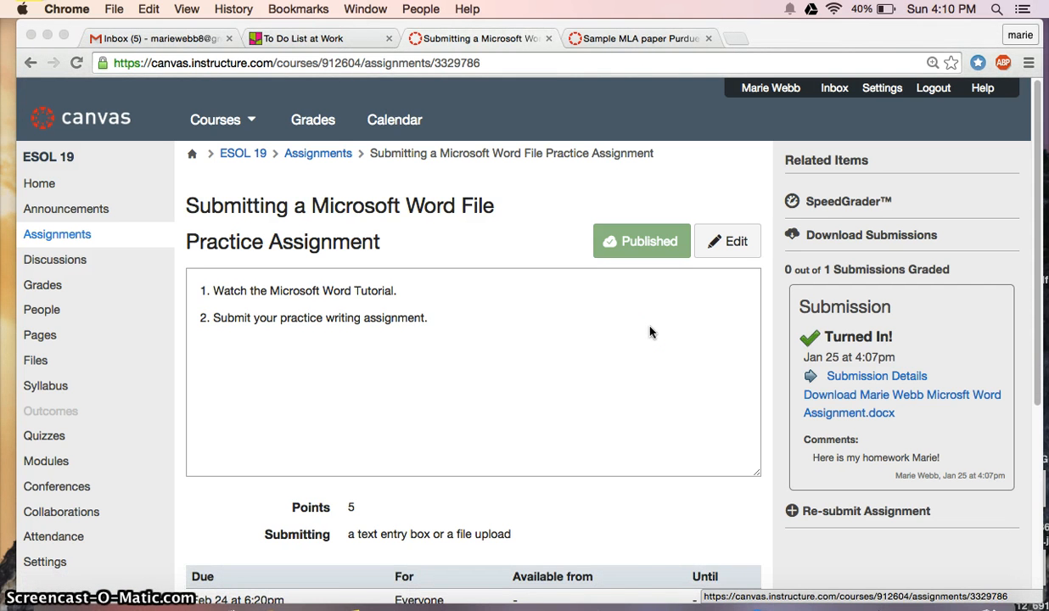
{"action": "left_click", "coordinate": [679, 599]}
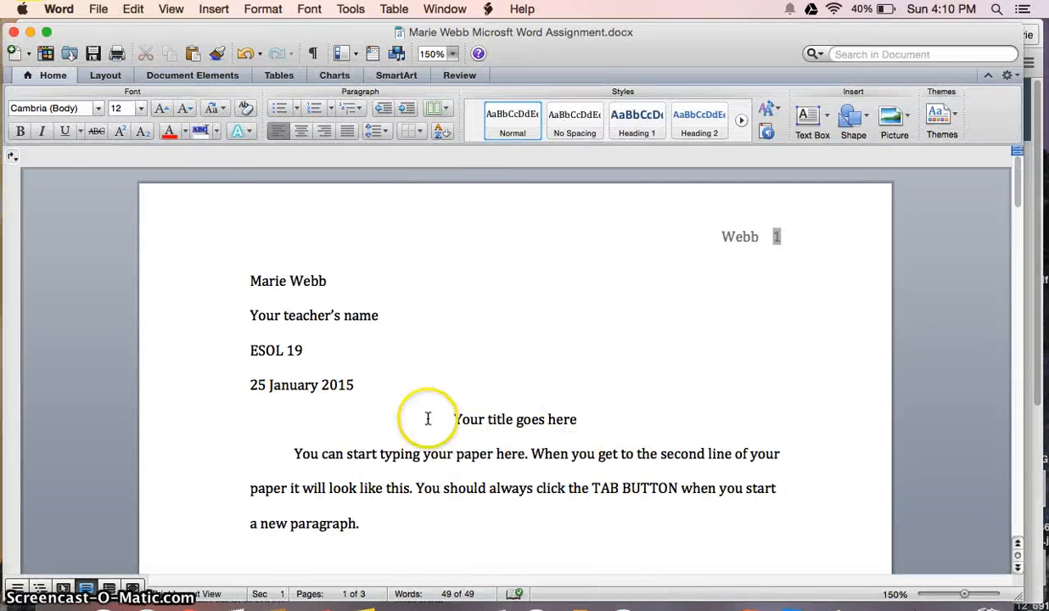
{"action": "left_click_drag", "start_coordinate": [539, 34], "coordinate": [552, 70]}
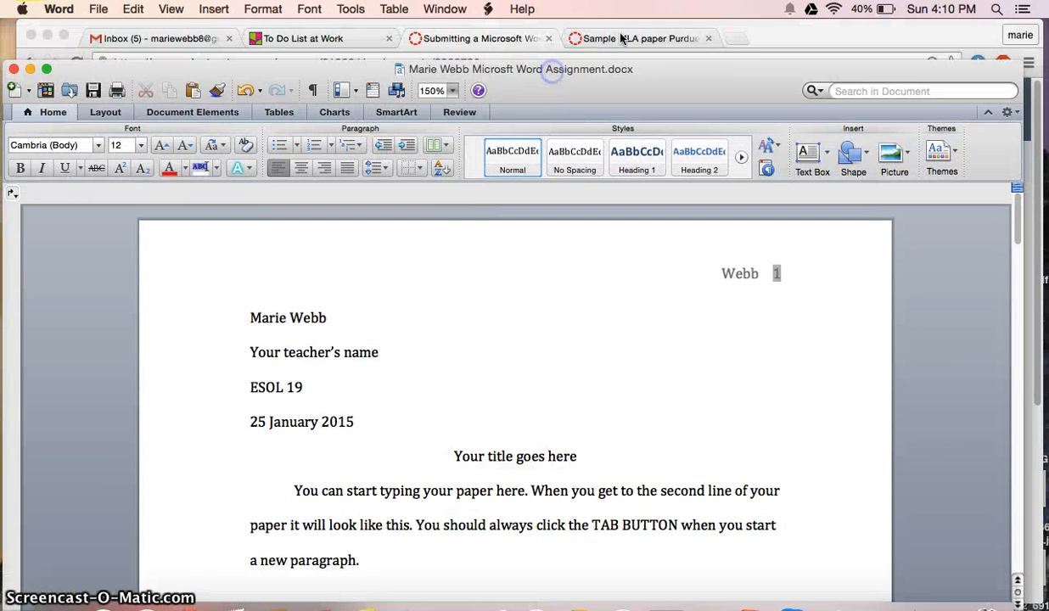
{"action": "left_click", "coordinate": [764, 35]}
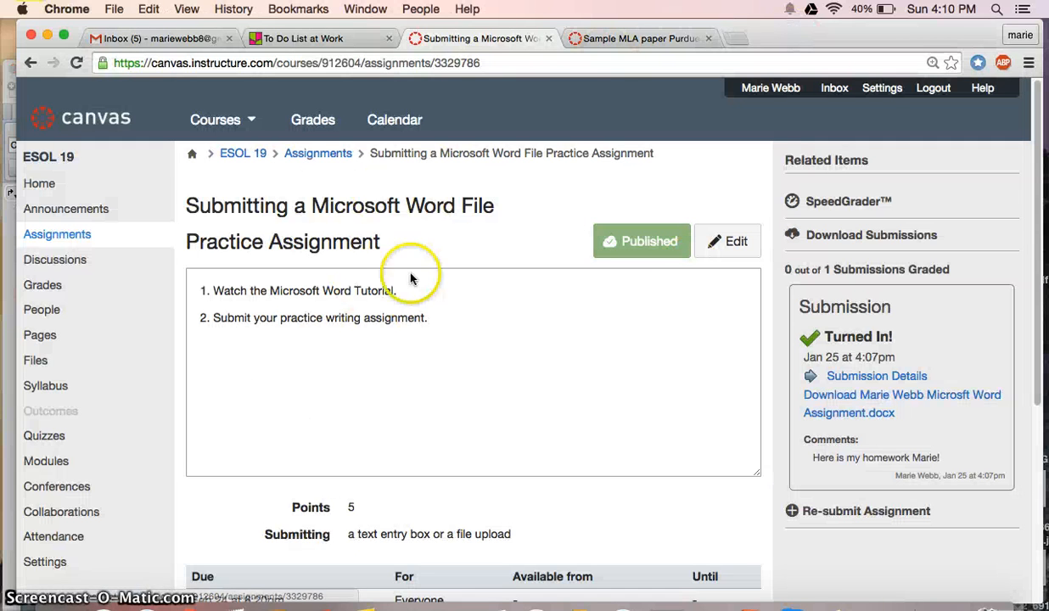